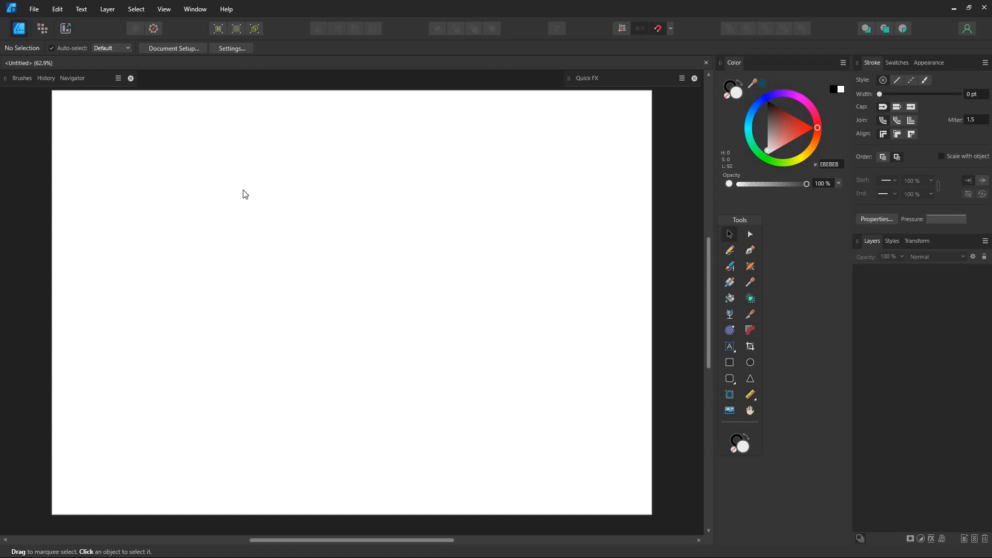
# Look through the Pixel and Export personas and return to the Pencil Tool in the Designer persona.
pyautogui.click(41, 28)
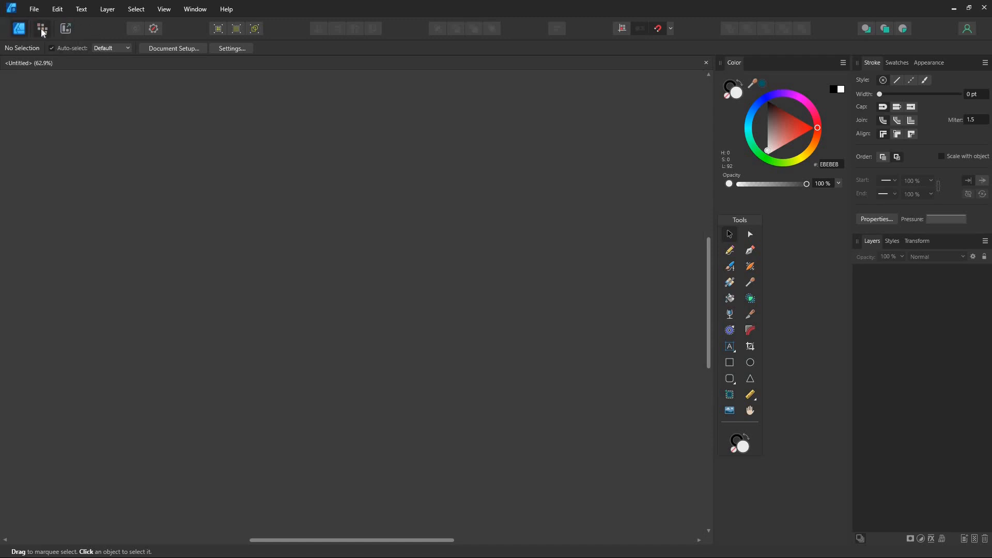
pyautogui.click(67, 28)
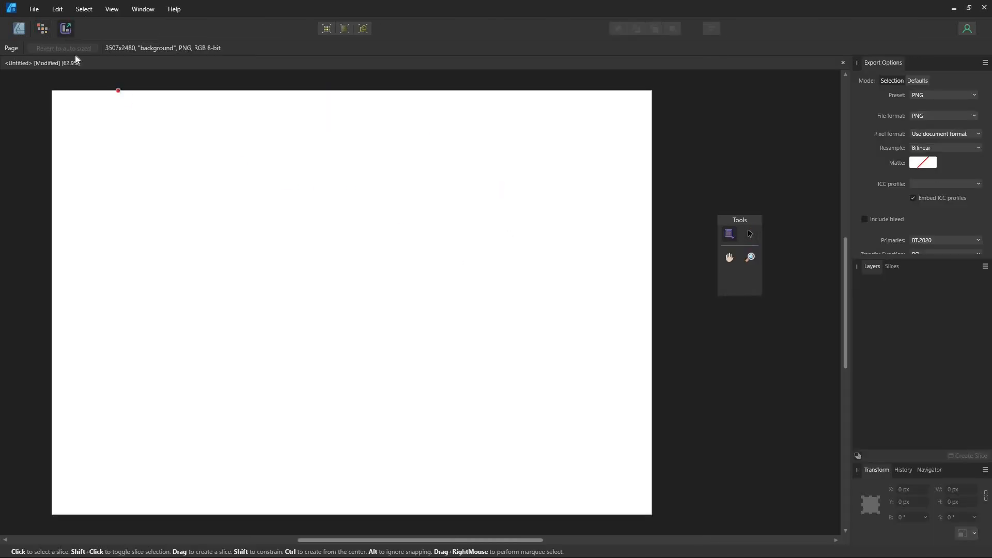
pyautogui.click(17, 32)
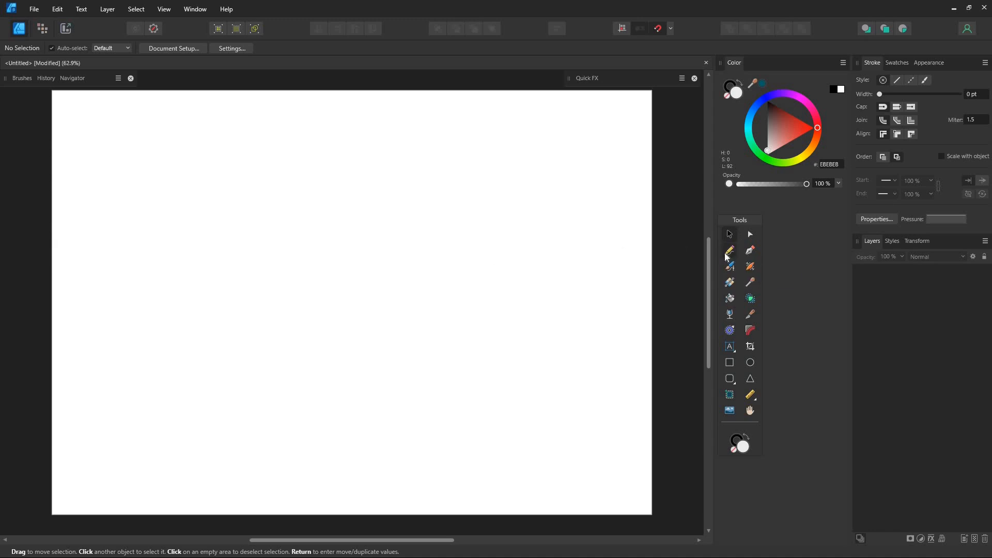
pyautogui.click(726, 253)
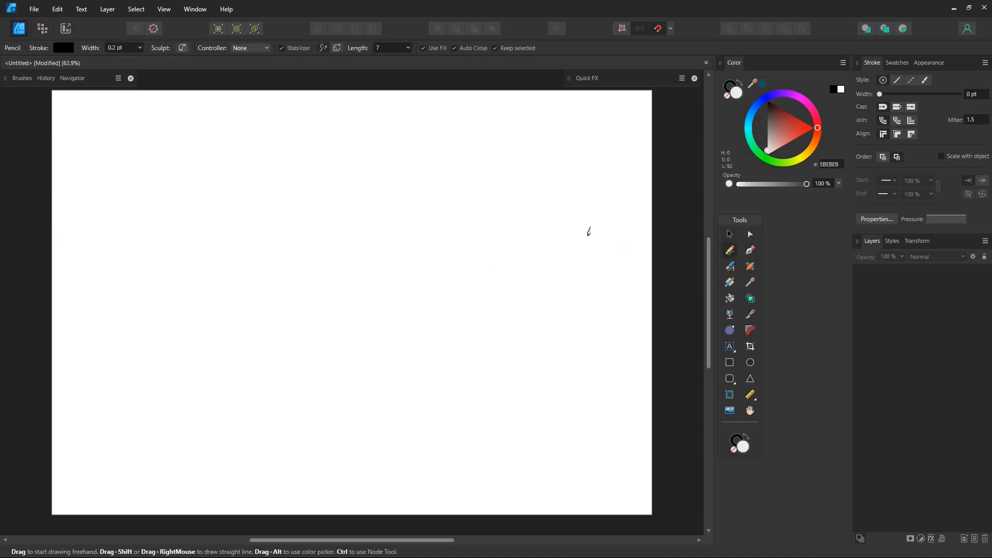
# Sketch a tapering cone outline with an elliptical rim on a pixel layer and erase the overshooting strokes near the tip.
pyautogui.click(246, 191)
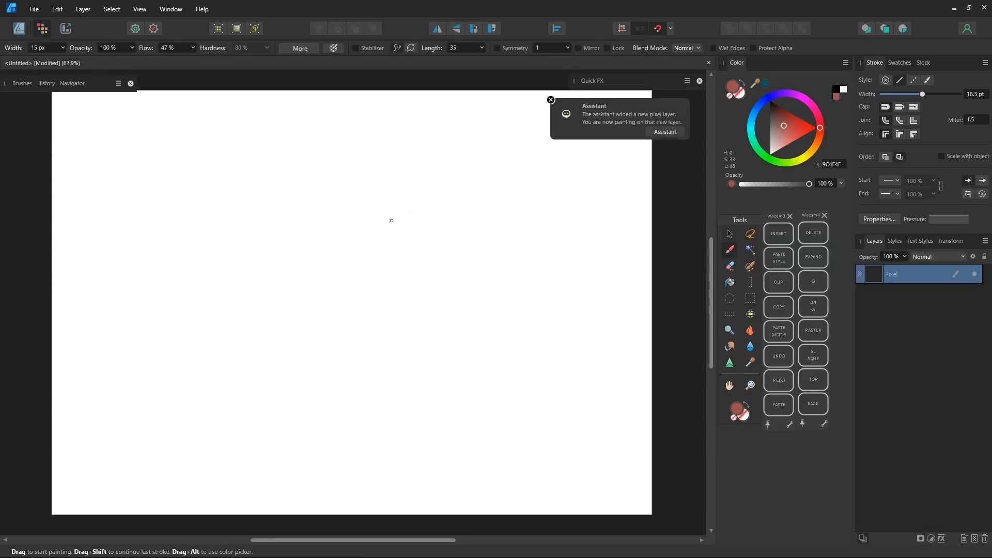
pyautogui.moveTo(405, 216)
pyautogui.mouseDown()
pyautogui.moveTo(393, 214)
pyautogui.moveTo(361, 405)
pyautogui.mouseUp()
pyautogui.moveTo(249, 228); pyautogui.dragTo(329, 459)
pyautogui.moveTo(388, 381); pyautogui.dragTo(332, 449)
pyautogui.press('e')
pyautogui.moveTo(368, 394); pyautogui.dragTo(361, 402)
pyautogui.moveTo(336, 445); pyautogui.dragTo(331, 454)
# Sketch two oval eyes with short eyebrows on the upper part of the cone and erase the overlapping strokes.
pyautogui.press('b')
pyautogui.moveTo(397, 243); pyautogui.dragTo(396, 327)
pyautogui.moveTo(357, 265); pyautogui.dragTo(349, 260)
pyautogui.moveTo(396, 254); pyautogui.dragTo(401, 259)
pyautogui.press('e')
pyautogui.moveTo(396, 318)
pyautogui.mouseDown()
pyautogui.moveTo(385, 272)
pyautogui.moveTo(422, 255)
pyautogui.mouseUp()
pyautogui.press('b')
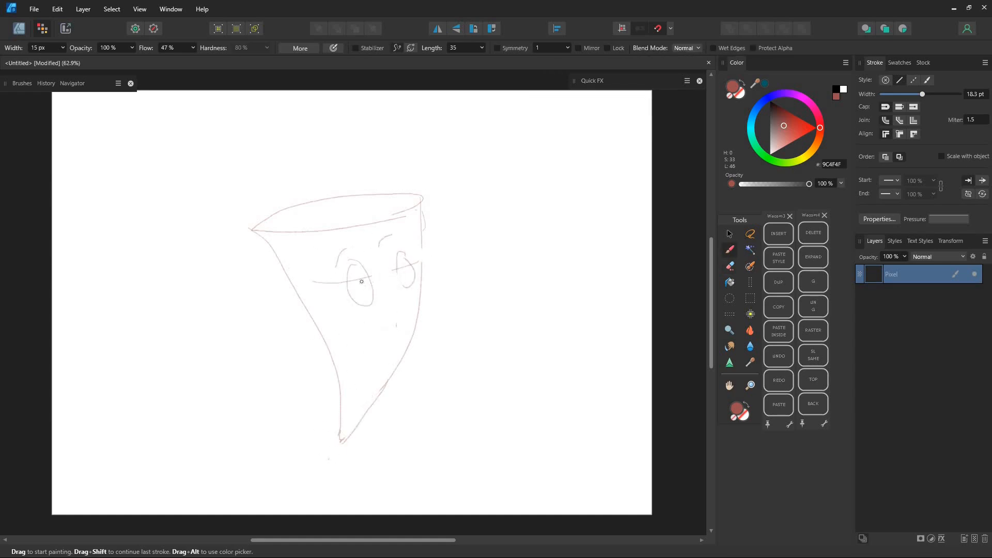
# Sketch the pupils, nose and open smiling mouth on the cone and erase excess guide marks beside the eyes.
pyautogui.moveTo(358, 287); pyautogui.dragTo(361, 288)
pyautogui.press('e')
pyautogui.press('b')
pyautogui.moveTo(404, 264); pyautogui.dragTo(406, 277)
pyautogui.press('e')
pyautogui.moveTo(328, 282); pyautogui.dragTo(316, 281)
pyautogui.press('b')
pyautogui.moveTo(384, 291); pyautogui.dragTo(394, 291)
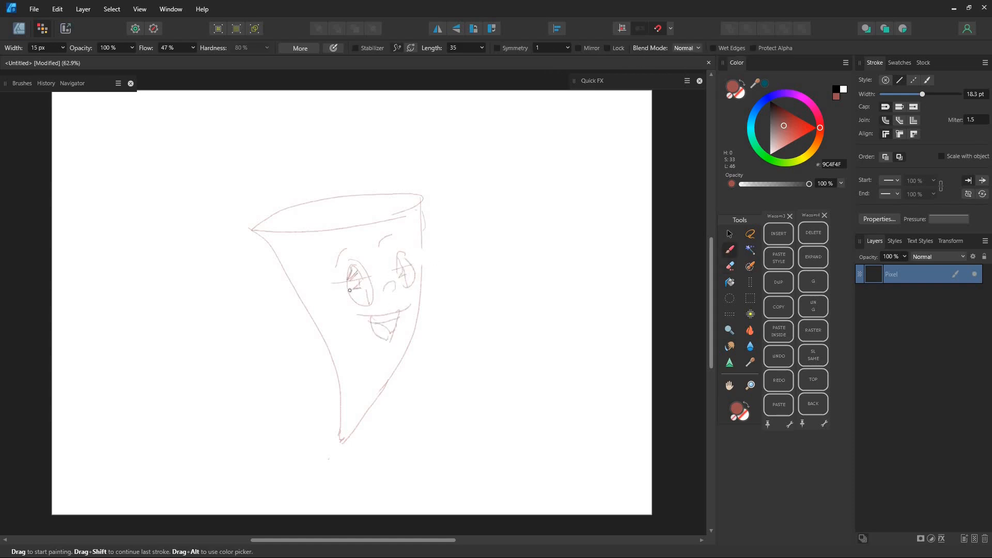
# Sketch curved crossing waffle lines over the lower half of the cone.
pyautogui.moveTo(407, 351); pyautogui.dragTo(282, 279)
pyautogui.moveTo(328, 349); pyautogui.dragTo(387, 380)
pyautogui.moveTo(382, 354); pyautogui.dragTo(340, 406)
pyautogui.moveTo(336, 392); pyautogui.dragTo(385, 411)
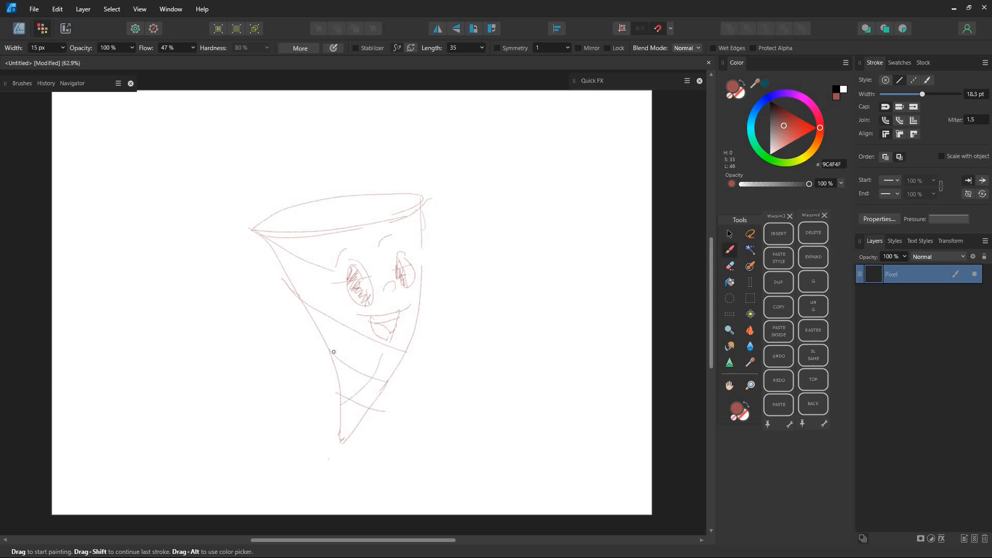
# Sketch ice-cream scoops with small surface marks on the cone's rim and two bent arms with gesturing hands.
pyautogui.moveTo(272, 224)
pyautogui.mouseDown()
pyautogui.moveTo(325, 140)
pyautogui.moveTo(392, 212)
pyautogui.mouseUp()
pyautogui.moveTo(291, 156); pyautogui.dragTo(341, 219)
pyautogui.moveTo(318, 173); pyautogui.dragTo(320, 189)
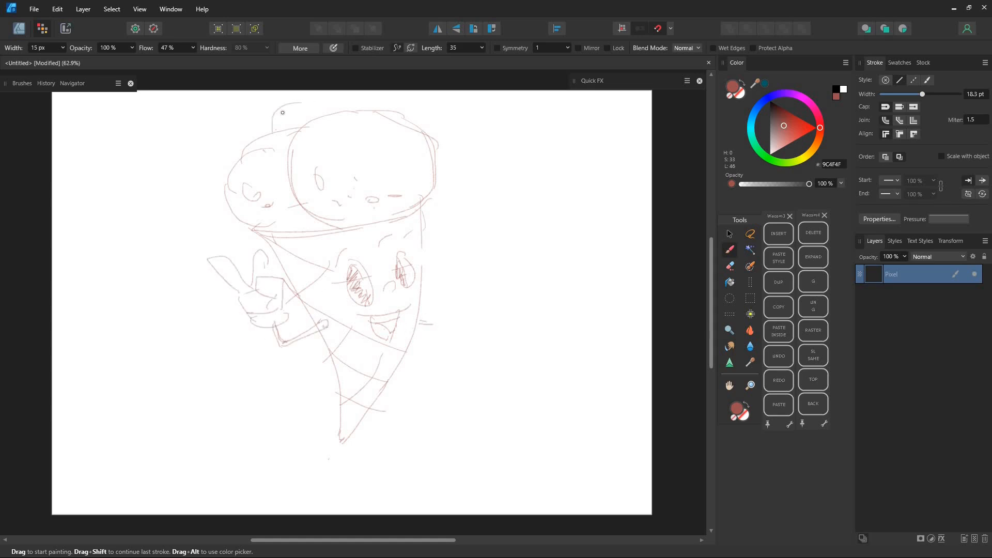
pyautogui.moveTo(274, 129); pyautogui.dragTo(342, 103)
pyautogui.hscroll(-2, 489, 315)
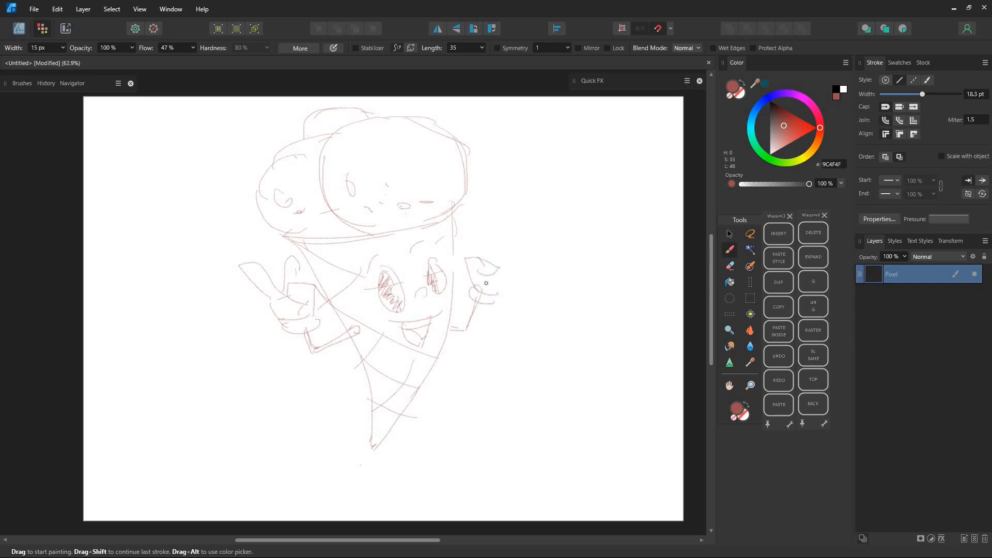
# Sketch two thin crossed legs below the cone's tip with a large shoe on each foot.
pyautogui.scroll(-2, 422, 461)
pyautogui.moveTo(394, 433); pyautogui.dragTo(461, 449)
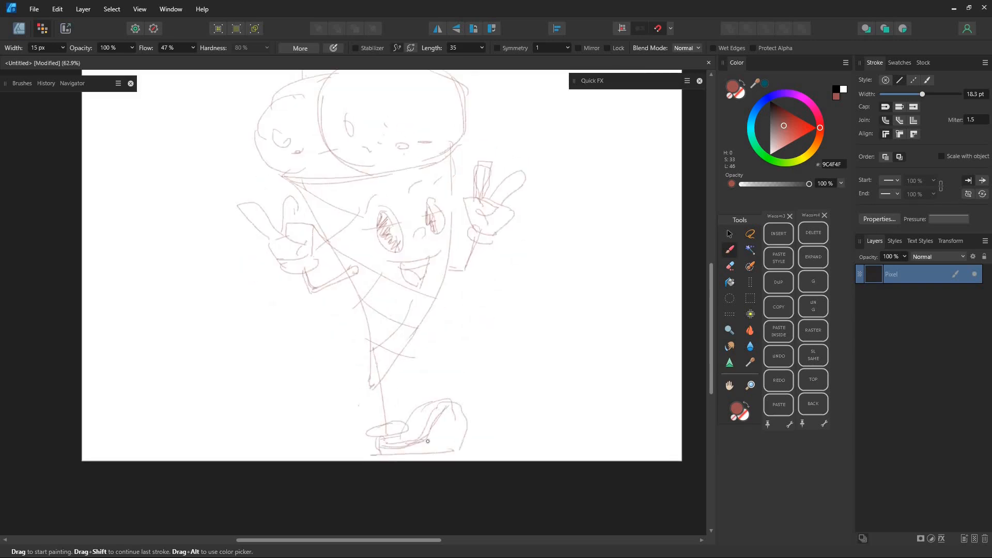
pyautogui.moveTo(393, 423); pyautogui.dragTo(377, 350)
pyautogui.moveTo(381, 379); pyautogui.dragTo(364, 413)
pyautogui.moveTo(328, 440); pyautogui.dragTo(359, 409)
pyautogui.moveTo(398, 371); pyautogui.dragTo(391, 395)
pyautogui.press('e')
pyautogui.press('b')
pyautogui.moveTo(334, 140); pyautogui.dragTo(306, 194)
# Scale down the whole character sketch and reposition it so that it fits within the page.
pyautogui.click(733, 238)
pyautogui.moveTo(497, 100); pyautogui.dragTo(440, 182)
pyautogui.moveTo(365, 302); pyautogui.dragTo(386, 259)
pyautogui.click(548, 384)
# Erase the small bump above the scoops and sketch a baseball cap in its place.
pyautogui.click(732, 266)
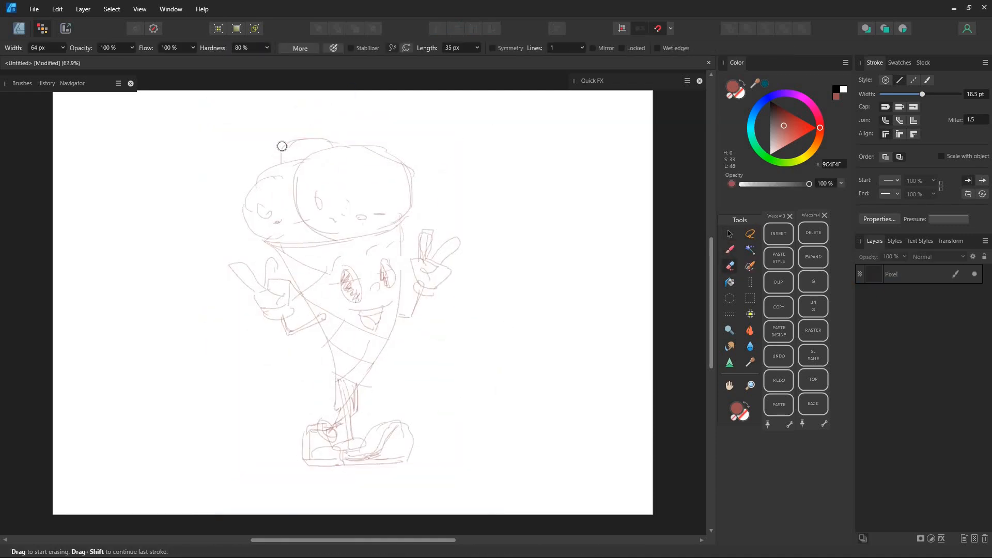
pyautogui.click(921, 273)
pyautogui.moveTo(286, 142); pyautogui.dragTo(333, 142)
pyautogui.press('b')
pyautogui.moveTo(268, 138)
pyautogui.mouseDown()
pyautogui.moveTo(270, 165)
pyautogui.moveTo(328, 132)
pyautogui.mouseUp()
pyautogui.moveTo(319, 130); pyautogui.dragTo(342, 148)
pyautogui.moveTo(327, 128); pyautogui.dragTo(339, 141)
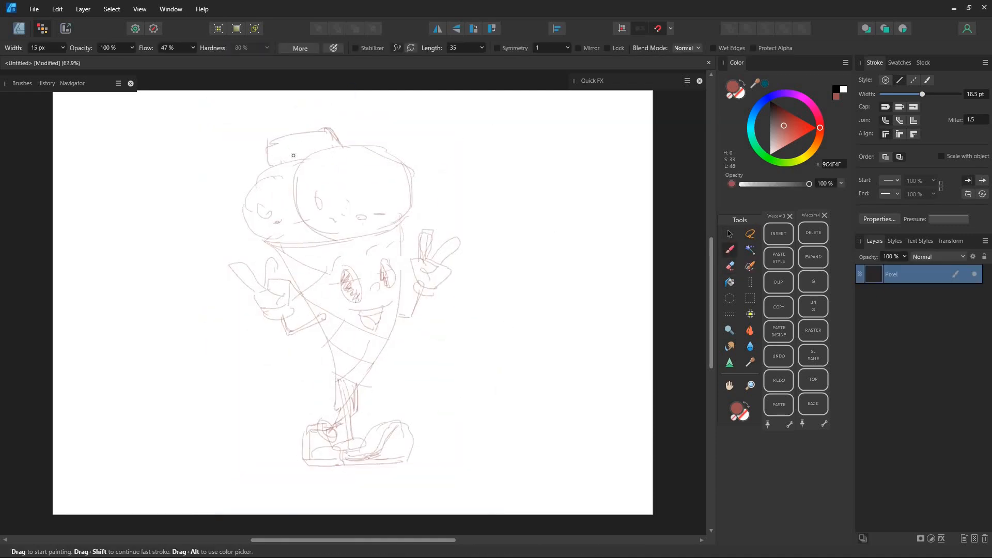
pyautogui.moveTo(270, 140); pyautogui.dragTo(314, 124)
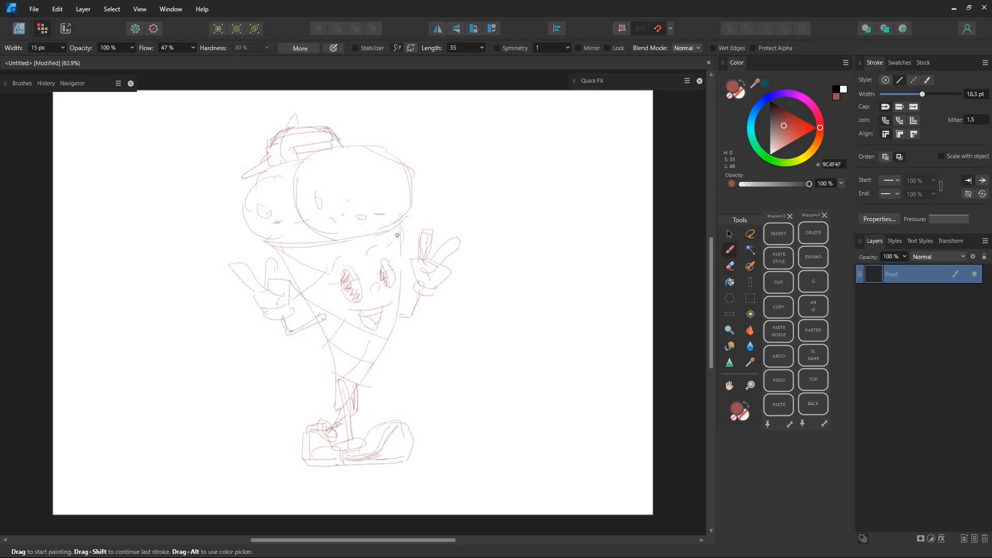
# Move the finished sketch slightly down and lock its pixel layer, ending in the Designer persona.
pyautogui.click(730, 234)
pyautogui.moveTo(351, 289); pyautogui.dragTo(353, 302)
pyautogui.click(557, 365)
pyautogui.click(962, 278)
pyautogui.click(964, 275)
pyautogui.click(559, 352)
pyautogui.click(21, 30)
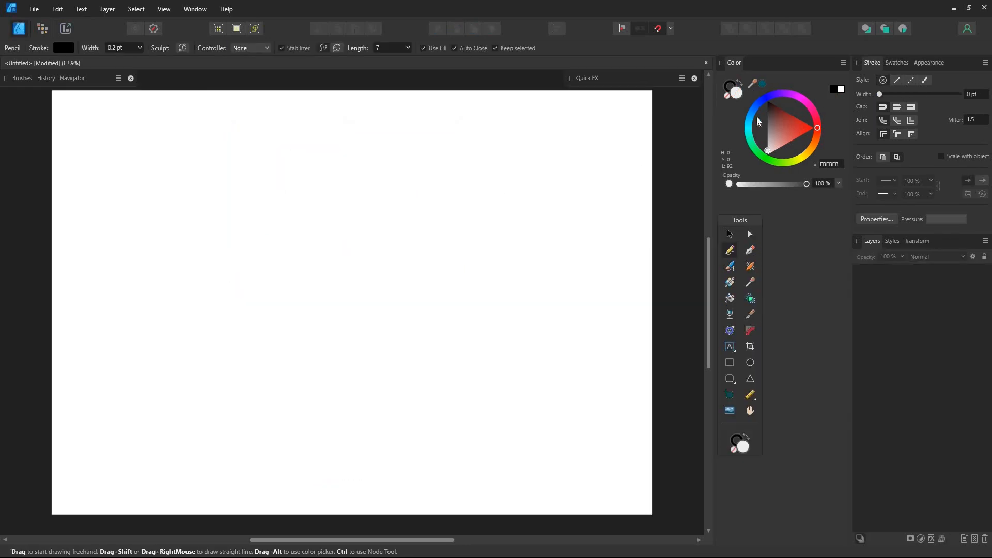
# Draw a wavy freehand curve with the Pencil Tool across the upper page and set its stroke width to 18.3 pt.
pyautogui.click(728, 96)
pyautogui.moveTo(184, 243)
pyautogui.mouseDown()
pyautogui.moveTo(260, 174)
pyautogui.moveTo(336, 226)
pyautogui.moveTo(482, 172)
pyautogui.moveTo(568, 199)
pyautogui.mouseUp()
pyautogui.moveTo(885, 94); pyautogui.dragTo(922, 95)
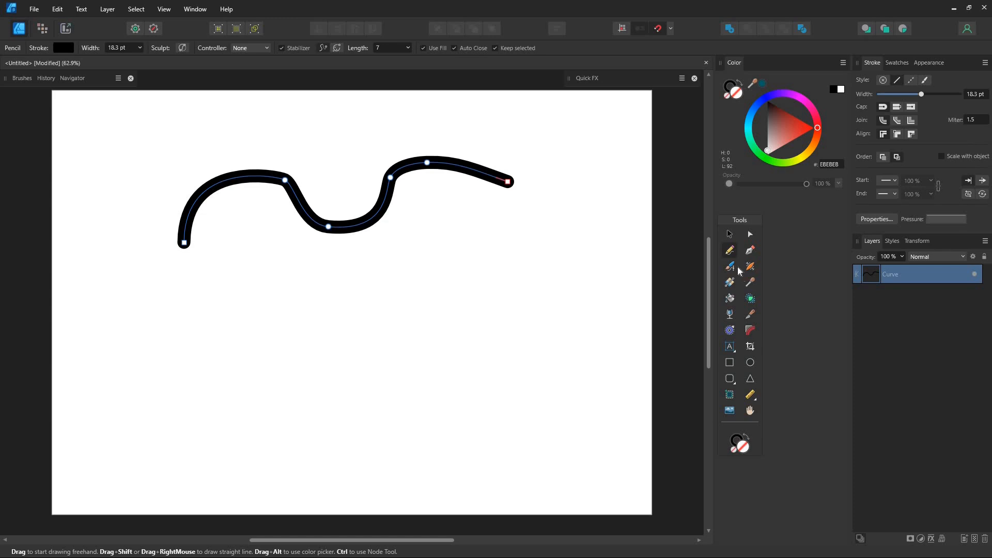
# Draw a Pen Tool path below the pencil curve with a straight horizontal segment that bends back in smooth curves.
pyautogui.click(750, 252)
pyautogui.click(178, 297)
pyautogui.click(352, 297)
pyautogui.moveTo(454, 330); pyautogui.dragTo(405, 380)
pyautogui.moveTo(346, 347); pyautogui.dragTo(229, 365)
pyautogui.moveTo(205, 388); pyautogui.dragTo(158, 381)
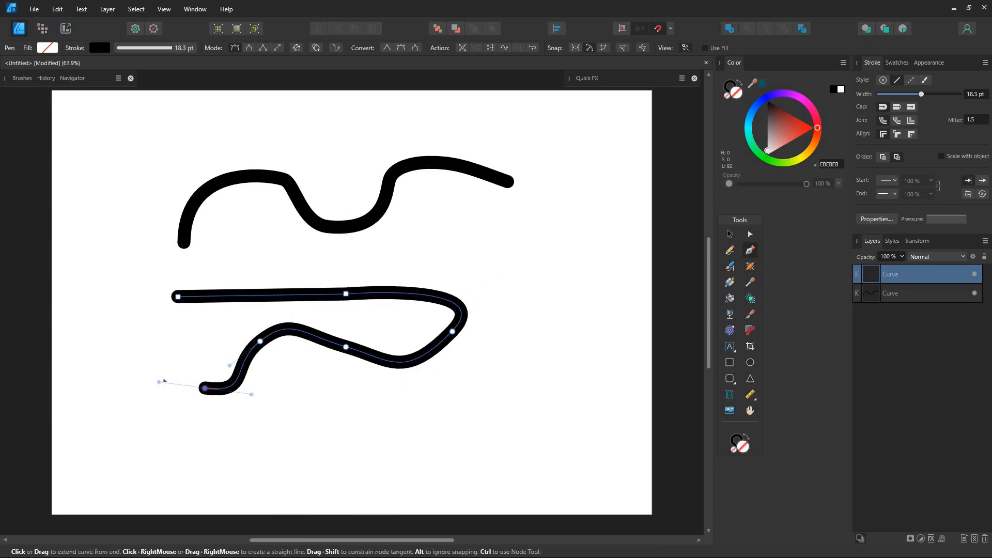
# Paint a thin wavy stroke across the lower page with the vector brush and load the Dry Media brush category.
pyautogui.click(730, 267)
pyautogui.moveTo(196, 452)
pyautogui.mouseDown()
pyautogui.moveTo(387, 394)
pyautogui.moveTo(538, 368)
pyautogui.moveTo(541, 379)
pyautogui.mouseUp()
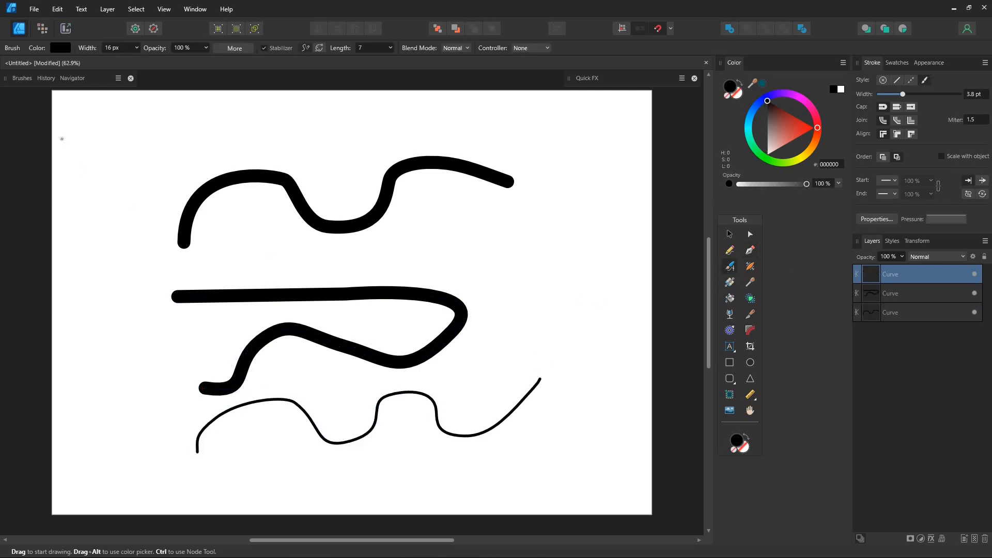
pyautogui.click(20, 79)
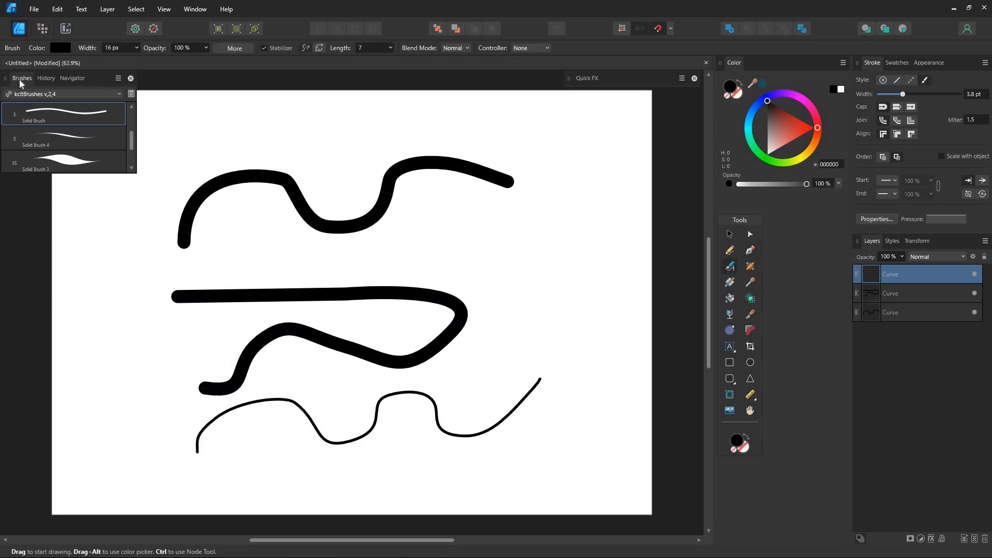
pyautogui.click(102, 96)
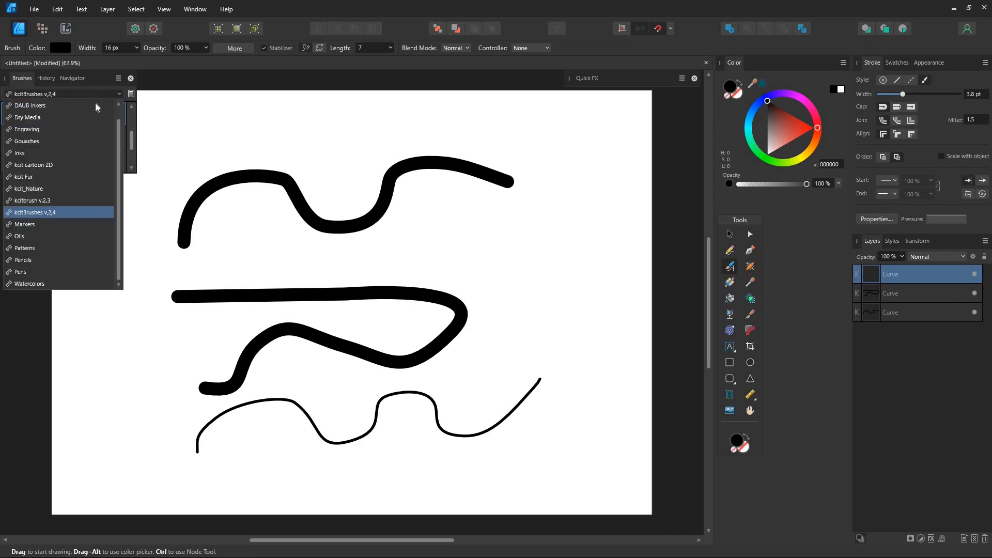
pyautogui.click(58, 120)
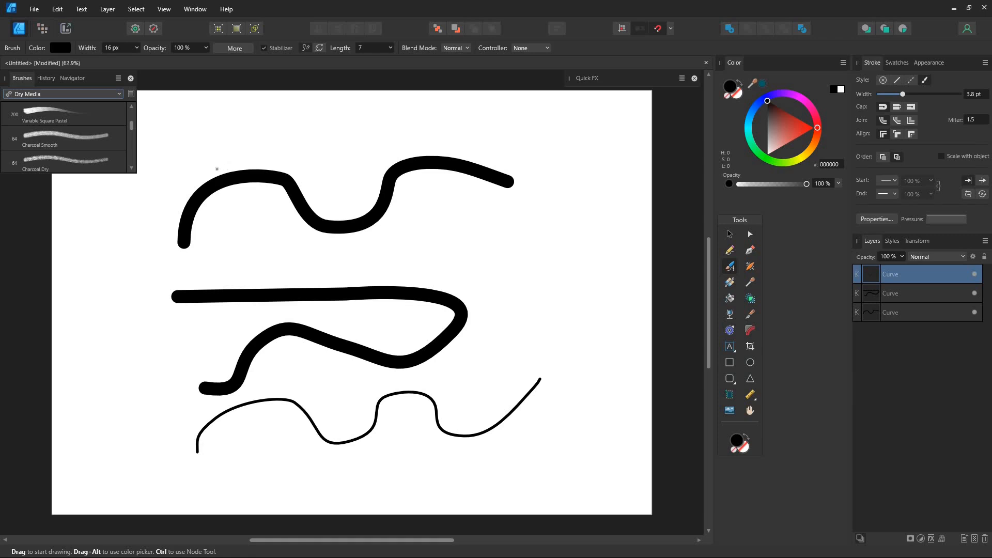
# Paint a thick solid stroke at 121.7 px near the page's upper edge and two wavy strokes with the Charcoal Dry brush.
pyautogui.moveTo(206, 165); pyautogui.dragTo(214, 164)
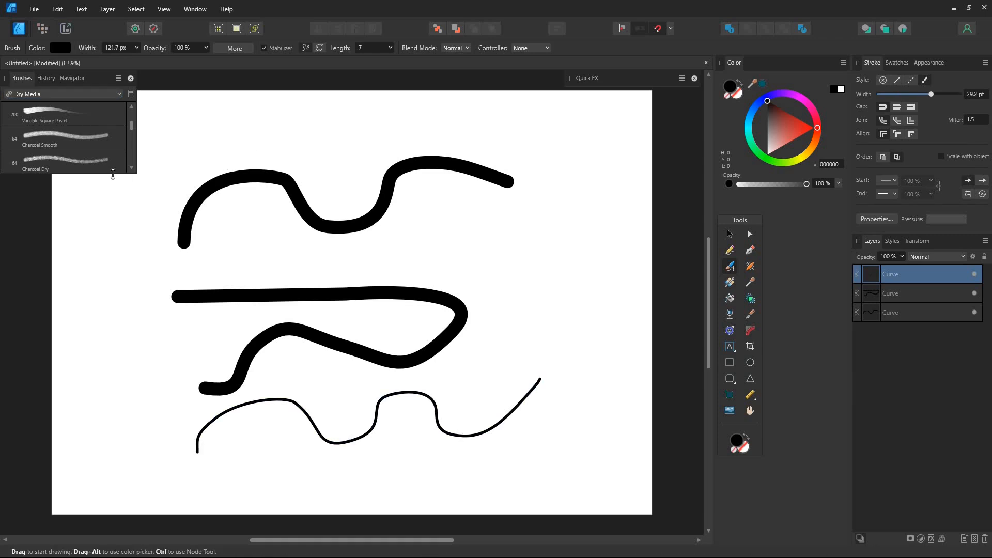
pyautogui.click(112, 171)
pyautogui.moveTo(153, 190); pyautogui.dragTo(364, 136)
pyautogui.moveTo(176, 275)
pyautogui.mouseDown()
pyautogui.moveTo(355, 248)
pyautogui.moveTo(503, 243)
pyautogui.mouseUp()
pyautogui.moveTo(149, 352)
pyautogui.mouseDown()
pyautogui.moveTo(177, 337)
pyautogui.moveTo(352, 315)
pyautogui.mouseUp()
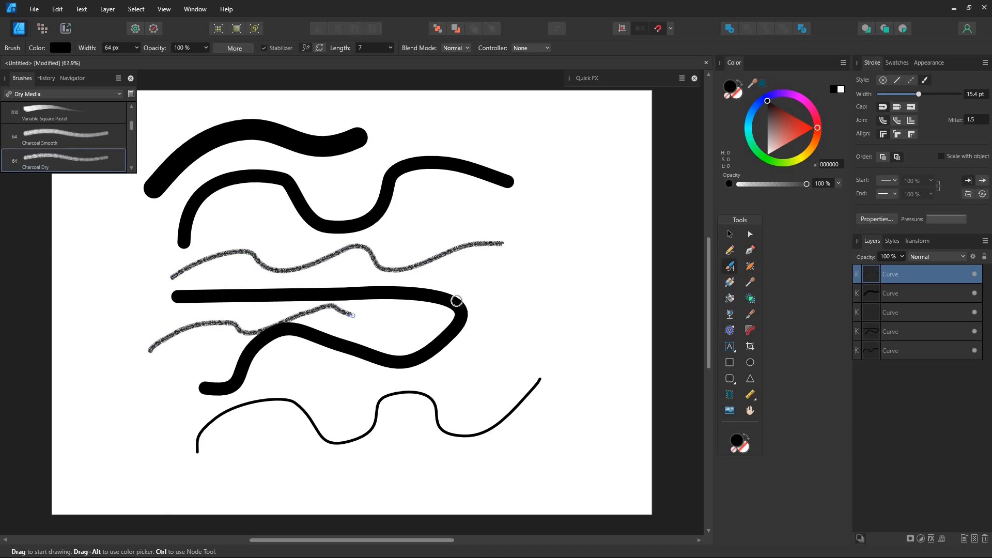
pyautogui.moveTo(456, 300); pyautogui.dragTo(449, 304)
# Paint a long wavy stroke across the lower page with the Dense Charcoal (for closed curves) brush.
pyautogui.scroll(-3, 93, 148)
pyautogui.click(92, 145)
pyautogui.moveTo(115, 428)
pyautogui.mouseDown()
pyautogui.moveTo(414, 359)
pyautogui.moveTo(538, 394)
pyautogui.mouseUp()
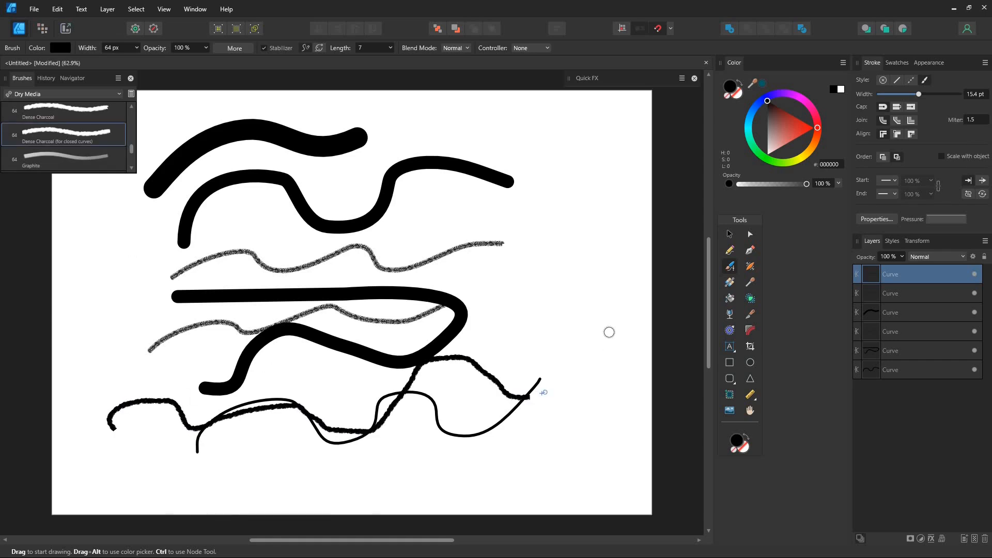
pyautogui.moveTo(609, 332); pyautogui.dragTo(611, 344)
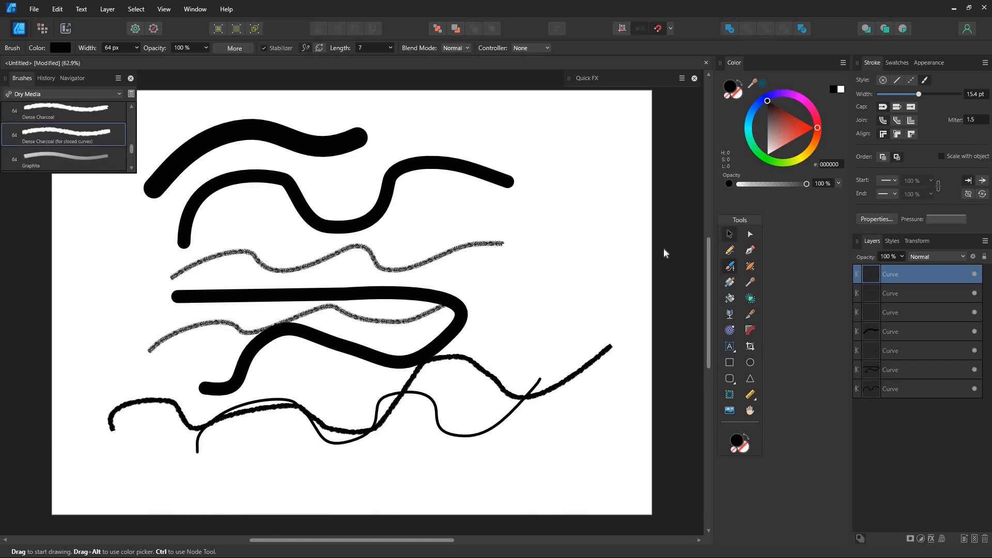
# Select all the test curves on the page and delete them.
pyautogui.press('v')
pyautogui.moveTo(70, 468); pyautogui.dragTo(644, 91)
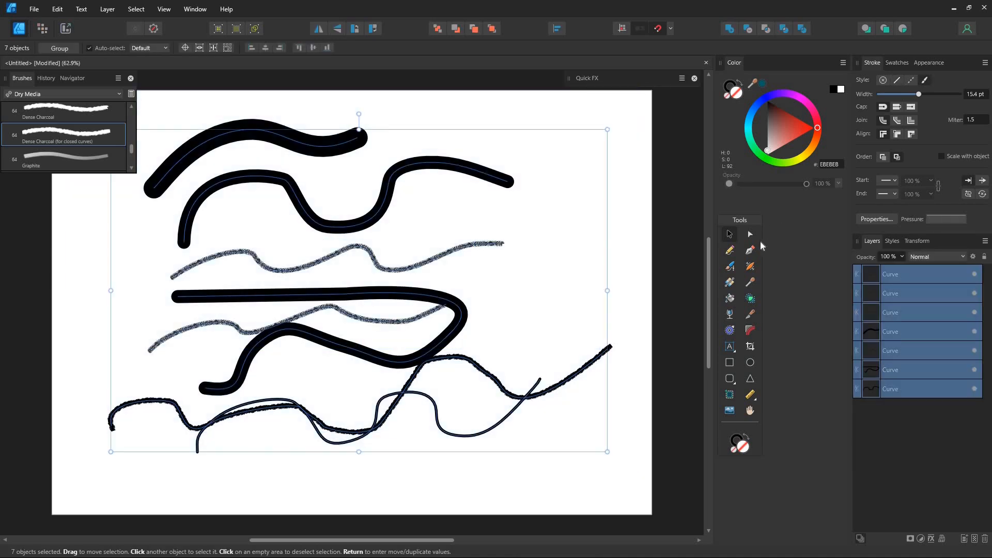
pyautogui.press('Delete')
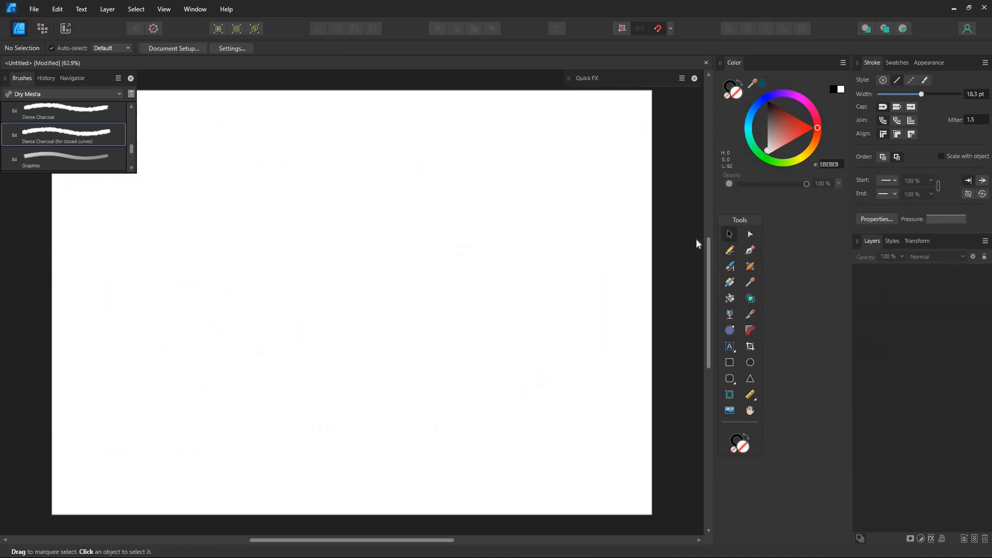
pyautogui.click(201, 11)
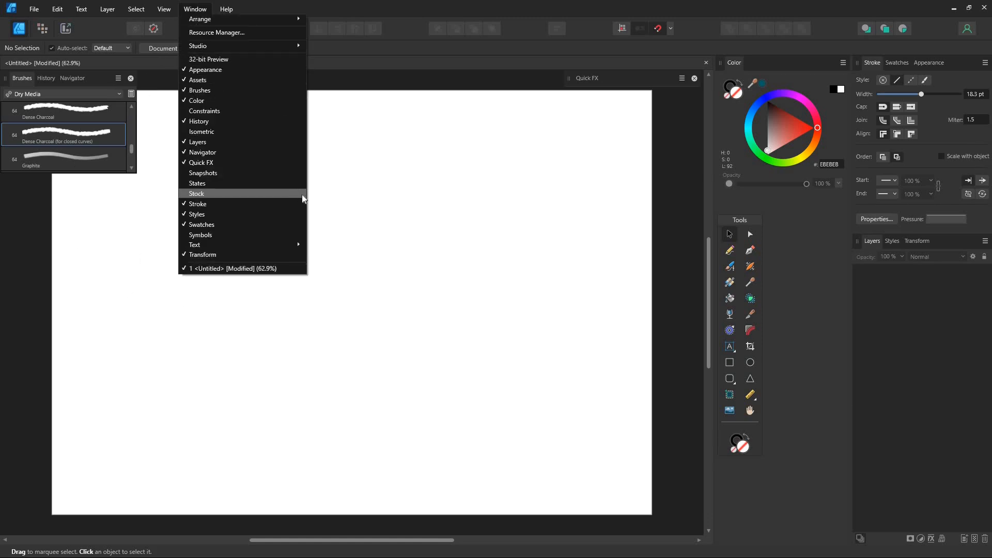
pyautogui.click(376, 202)
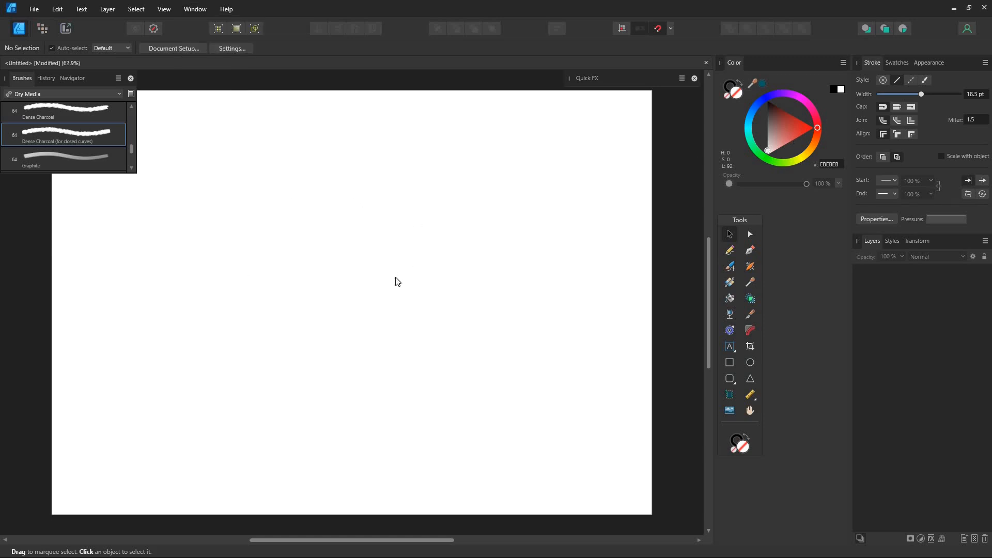
pyautogui.click(24, 82)
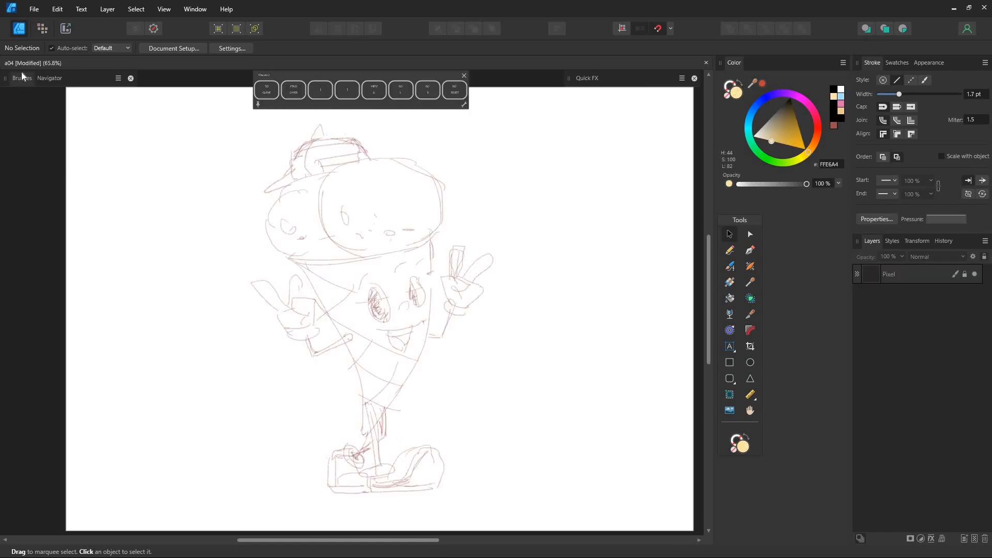
# Create a new brush category named "ice cream".
pyautogui.click(22, 78)
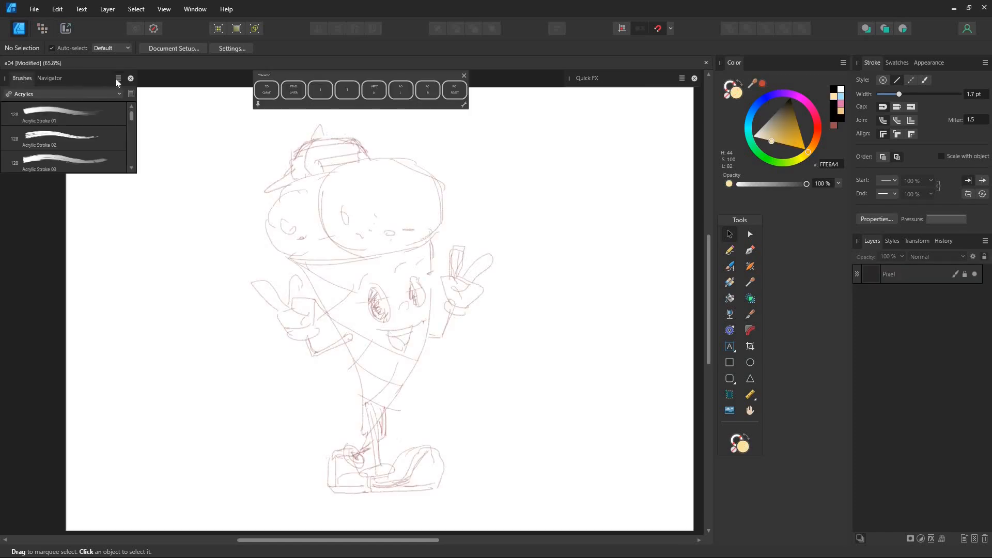
pyautogui.click(117, 78)
pyautogui.click(158, 105)
pyautogui.write('ice cream')
pyautogui.press('Return')
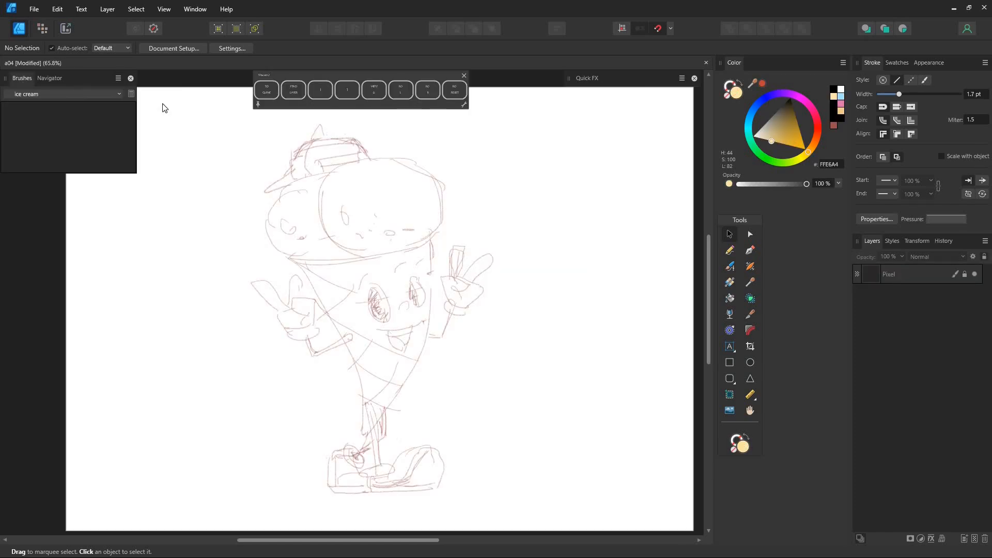
# Add a solid brush to the ice cream category and set its width to 15 px.
pyautogui.click(118, 79)
pyautogui.click(140, 231)
pyautogui.doubleClick(77, 120)
pyautogui.click(607, 250)
pyautogui.write('1.5')
pyautogui.press('Return')
pyautogui.click(644, 131)
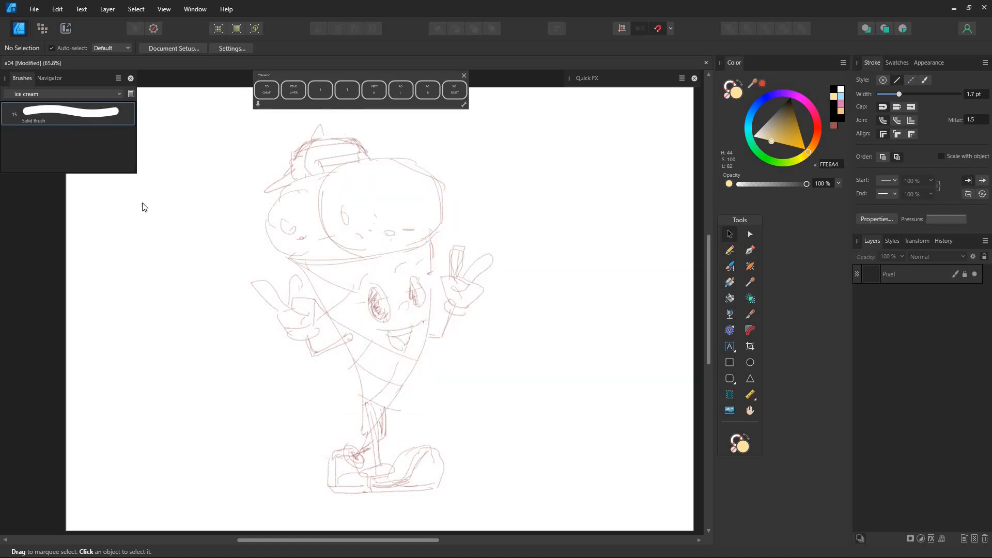
# Draw an ellipse over the left eye, tilt it to match the sketch and give it an unfilled black 3.7 pt outline.
pyautogui.scroll(3, 345, 227)
pyautogui.click(750, 362)
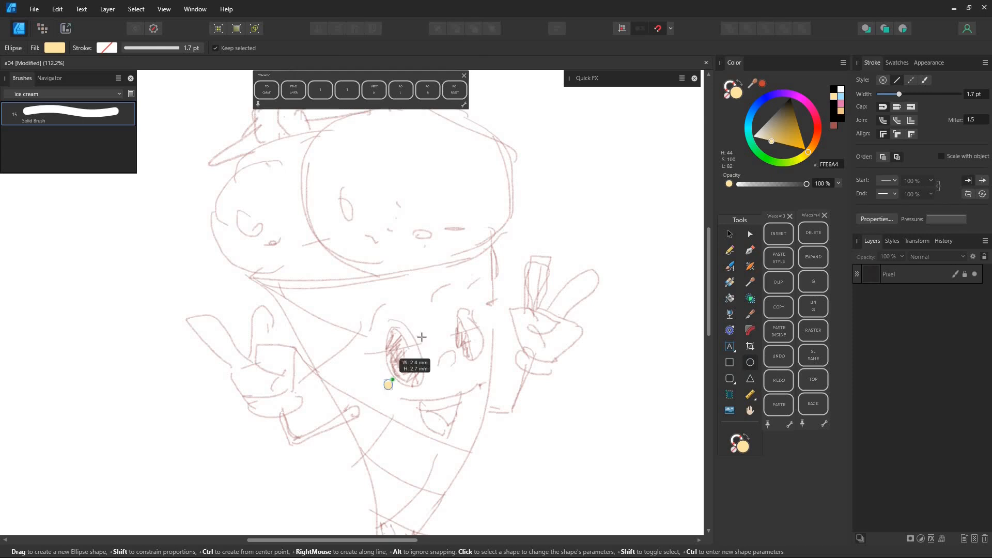
pyautogui.moveTo(384, 316); pyautogui.dragTo(427, 391)
pyautogui.moveTo(405, 301); pyautogui.dragTo(394, 302)
pyautogui.moveTo(425, 349); pyautogui.dragTo(419, 350)
pyautogui.scroll(5, 419, 349)
pyautogui.moveTo(901, 93)
pyautogui.mouseDown()
pyautogui.moveTo(917, 94)
pyautogui.moveTo(902, 94)
pyautogui.mouseUp()
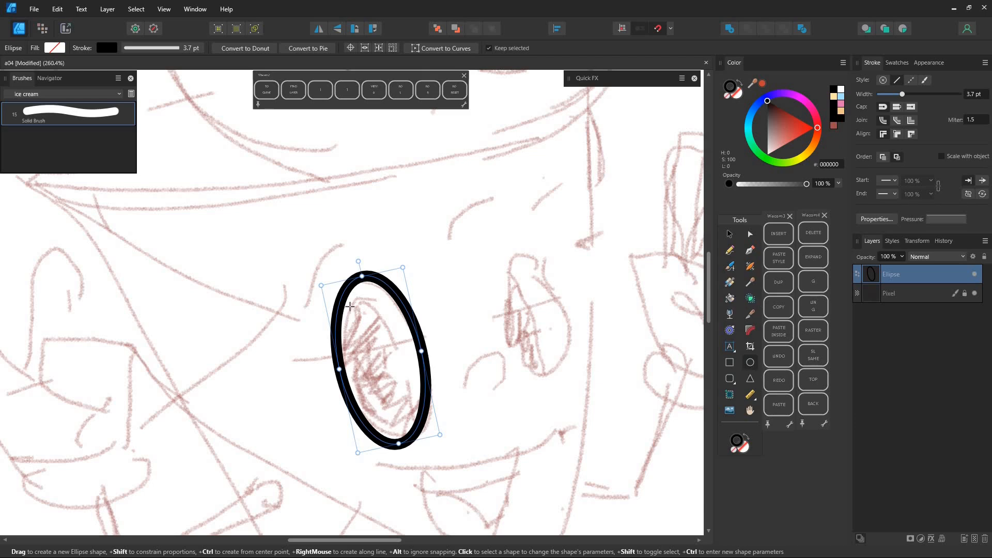
# Draw a smaller ellipse for the pupil inside the left eye and brush a curved lower-lid line beneath it.
pyautogui.moveTo(351, 304); pyautogui.dragTo(409, 430)
pyautogui.press('v')
pyautogui.moveTo(380, 309)
pyautogui.mouseDown()
pyautogui.moveTo(367, 311)
pyautogui.moveTo(378, 334)
pyautogui.moveTo(393, 329)
pyautogui.moveTo(410, 347)
pyautogui.mouseUp()
pyautogui.press('b')
pyautogui.click(729, 87)
pyautogui.moveTo(353, 457); pyautogui.dragTo(453, 434)
# Cut the wedge highlight out of the pupil and trim the eye outline below the lower lid with the Shape Builder.
pyautogui.click(729, 233)
pyautogui.moveTo(302, 486); pyautogui.dragTo(492, 230)
pyautogui.click(750, 299)
pyautogui.click(96, 48)
pyautogui.click(397, 329)
pyautogui.click(406, 441)
# Duplicate the finished left eye onto the right eye's sketch and shrink it to fit, with its stroke scaling with the object.
pyautogui.click(728, 236)
pyautogui.moveTo(289, 489); pyautogui.dragTo(470, 248)
pyautogui.moveTo(416, 321); pyautogui.dragTo(572, 274)
pyautogui.moveTo(604, 230); pyautogui.dragTo(595, 244)
pyautogui.hotkey('ctrl', 'z')
pyautogui.click(941, 157)
pyautogui.moveTo(563, 323); pyautogui.dragTo(554, 332)
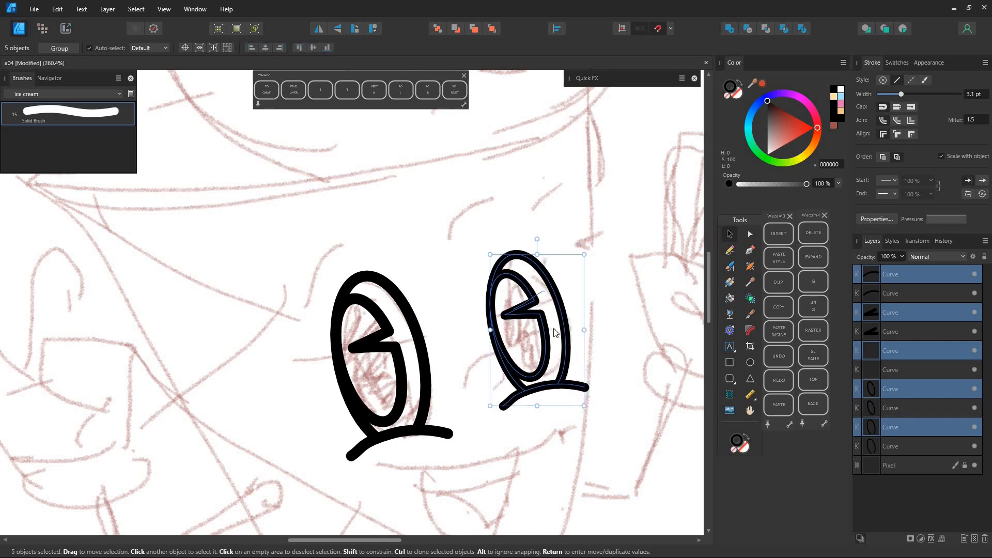
# Brush the nose between the eyes, the wide smile with its corner ticks, and the open mouth with teeth and tongue lines.
pyautogui.press('b')
pyautogui.moveTo(456, 397); pyautogui.dragTo(475, 407)
pyautogui.scroll(-1, 456, 396)
pyautogui.scroll(-4, 455, 396)
pyautogui.scroll(4, 289, 310)
pyautogui.moveTo(259, 350)
pyautogui.mouseDown()
pyautogui.moveTo(443, 317)
pyautogui.moveTo(437, 332)
pyautogui.moveTo(264, 366)
pyautogui.moveTo(384, 379)
pyautogui.moveTo(391, 347)
pyautogui.mouseUp()
pyautogui.moveTo(307, 361)
pyautogui.mouseDown()
pyautogui.moveTo(318, 375)
pyautogui.moveTo(377, 370)
pyautogui.moveTo(388, 350)
pyautogui.mouseUp()
pyautogui.moveTo(316, 388)
pyautogui.mouseDown()
pyautogui.moveTo(344, 394)
pyautogui.moveTo(367, 425)
pyautogui.mouseUp()
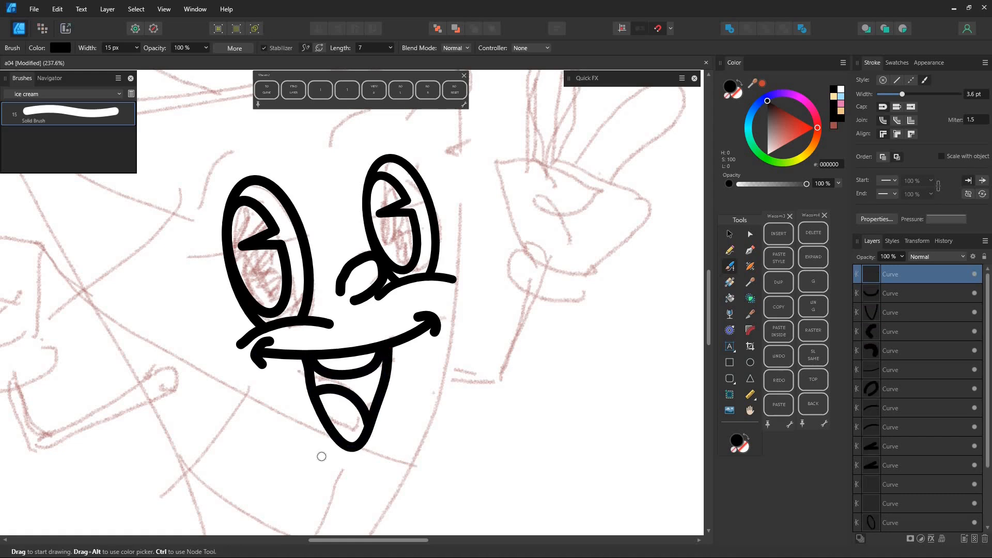
# Brush a short curved chin line under the mouth and an eyebrow arc above each eye.
pyautogui.moveTo(316, 447); pyautogui.dragTo(378, 466)
pyautogui.moveTo(202, 210); pyautogui.dragTo(252, 150)
pyautogui.moveTo(352, 157)
pyautogui.mouseDown()
pyautogui.moveTo(314, 188)
pyautogui.moveTo(368, 154)
pyautogui.mouseUp()
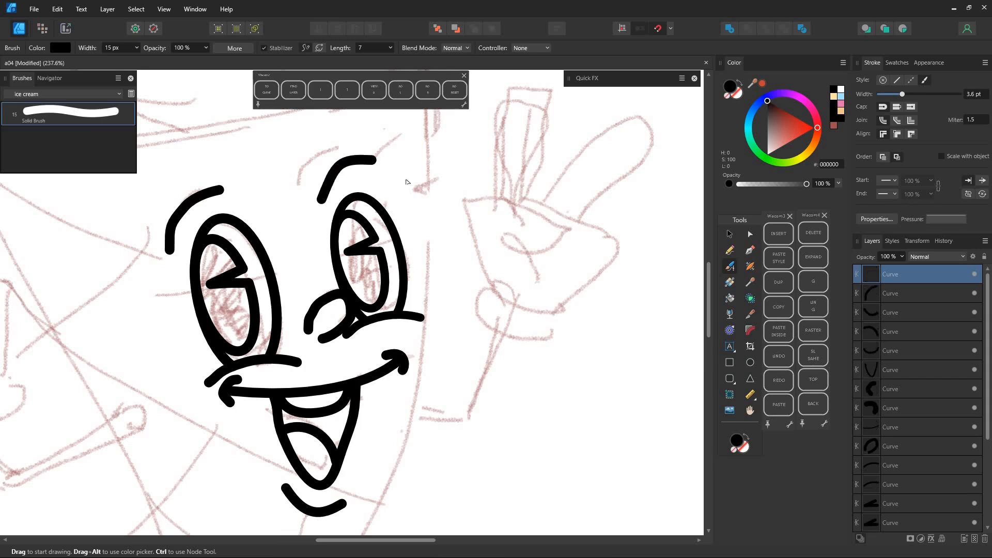
# Brush the cone's curved rim with its hooked ends and the broken lower edge line beneath it.
pyautogui.scroll(-4, 405, 179)
pyautogui.moveTo(199, 182); pyautogui.dragTo(197, 250)
pyautogui.moveTo(178, 203)
pyautogui.mouseDown()
pyautogui.moveTo(154, 227)
pyautogui.moveTo(416, 167)
pyautogui.mouseUp()
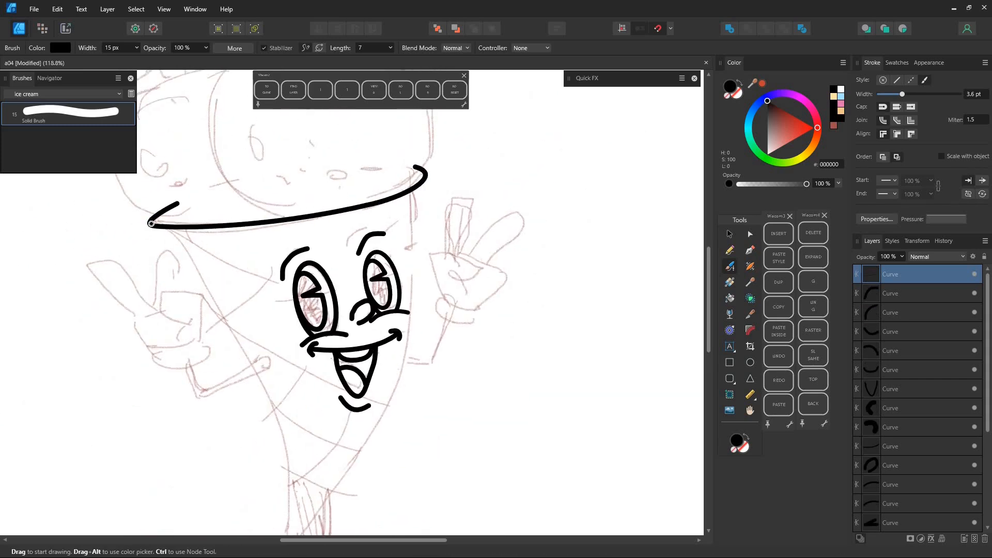
pyautogui.moveTo(184, 238); pyautogui.dragTo(248, 235)
pyautogui.moveTo(427, 172); pyautogui.dragTo(383, 215)
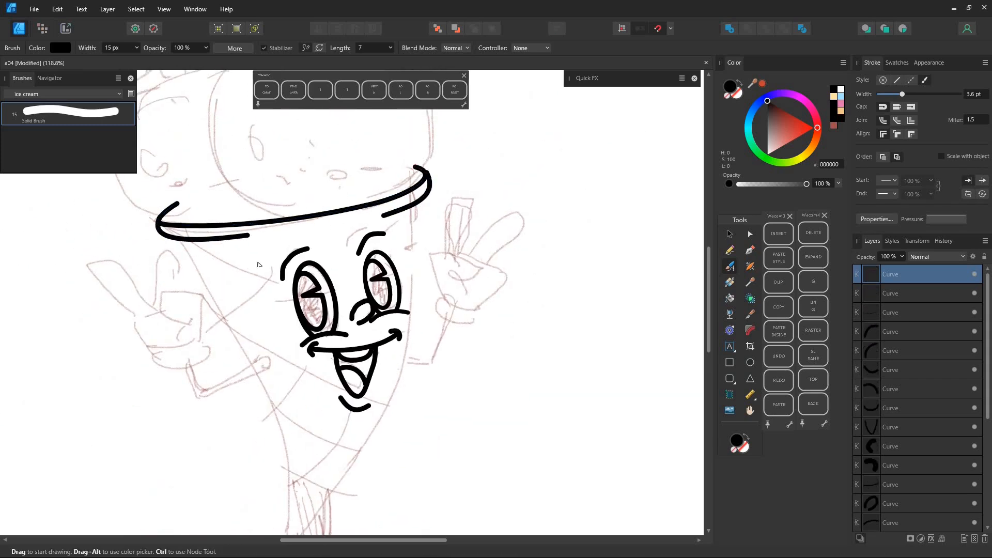
# Draw the cone's V-shaped outline below the rim with the Pen tool and bow both sides outward to follow the sketch.
pyautogui.scroll(-3, 257, 263)
pyautogui.click(751, 250)
pyautogui.click(361, 223)
pyautogui.click(290, 453)
pyautogui.click(207, 247)
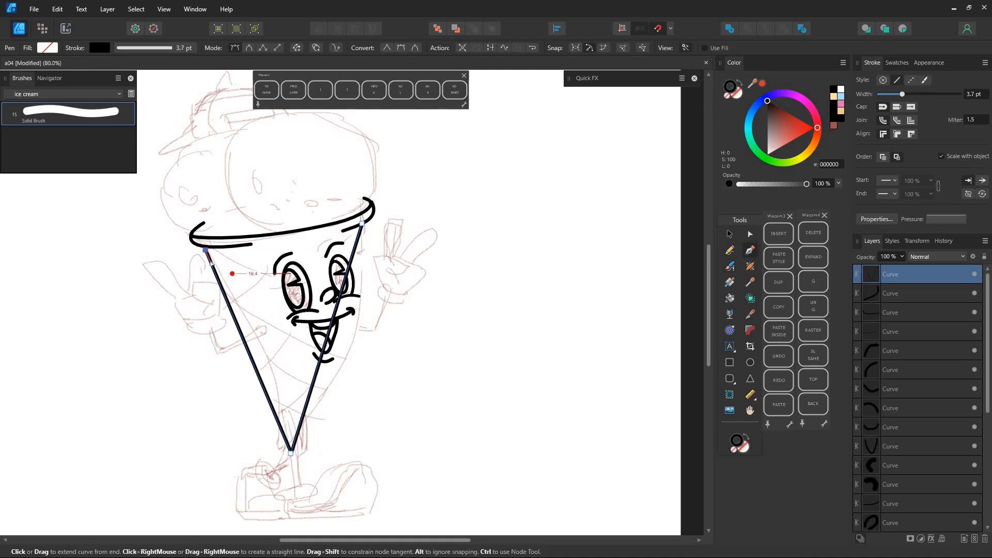
pyautogui.moveTo(327, 333); pyautogui.dragTo(357, 337)
pyautogui.moveTo(248, 350); pyautogui.dragTo(261, 347)
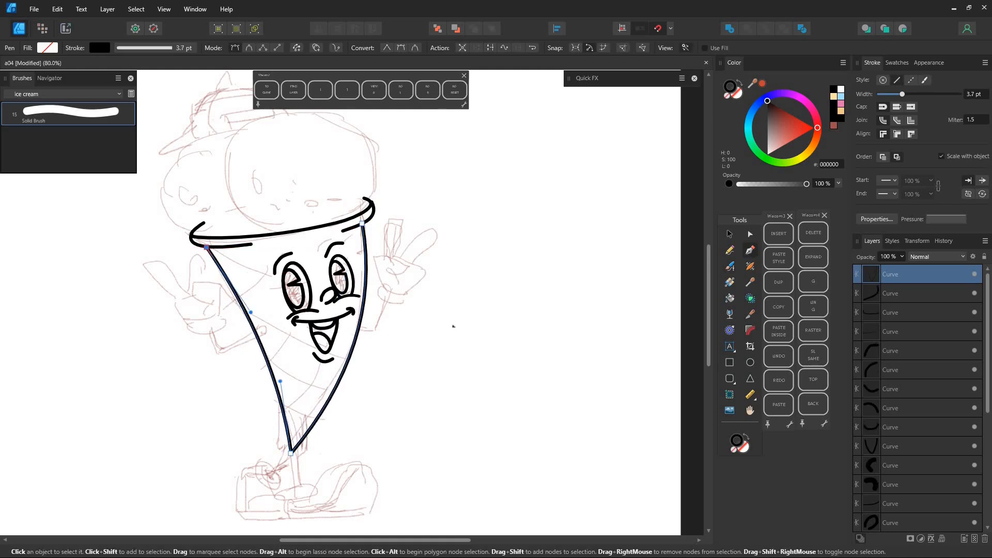
pyautogui.moveTo(439, 317); pyautogui.dragTo(469, 334)
# Convert the cone outline's tip node to smooth and adjust its handles so the sides curve along the sketch.
pyautogui.scroll(3, 454, 338)
pyautogui.moveTo(467, 478); pyautogui.dragTo(546, 306)
pyautogui.click(750, 234)
pyautogui.click(312, 334)
pyautogui.click(260, 47)
pyautogui.moveTo(316, 344); pyautogui.dragTo(103, 342)
pyautogui.moveTo(217, 351); pyautogui.dragTo(288, 328)
pyautogui.moveTo(392, 308); pyautogui.dragTo(432, 368)
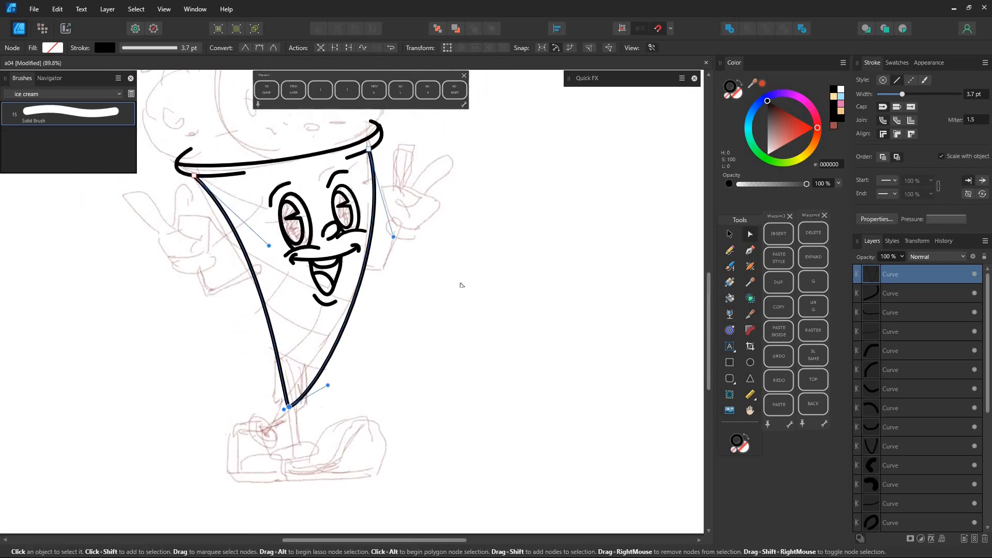
# Brush the right peace-sign hand with its two raised fingers, folded fingers, thumb and glove cuff.
pyautogui.click(729, 267)
pyautogui.moveTo(326, 266); pyautogui.dragTo(413, 274)
pyautogui.moveTo(413, 274); pyautogui.dragTo(447, 358)
pyautogui.moveTo(457, 291)
pyautogui.mouseDown()
pyautogui.moveTo(446, 250)
pyautogui.moveTo(486, 280)
pyautogui.mouseUp()
pyautogui.moveTo(465, 241)
pyautogui.mouseDown()
pyautogui.moveTo(490, 228)
pyautogui.moveTo(483, 249)
pyautogui.moveTo(510, 255)
pyautogui.moveTo(490, 302)
pyautogui.moveTo(498, 298)
pyautogui.moveTo(481, 305)
pyautogui.mouseUp()
pyautogui.moveTo(489, 251); pyautogui.dragTo(502, 254)
pyautogui.keyDown('ctrl'); pyautogui.click(496, 191); pyautogui.keyUp('ctrl')
pyautogui.moveTo(489, 187); pyautogui.dragTo(495, 203)
pyautogui.moveTo(481, 249); pyautogui.dragTo(495, 250)
# Duplicate the finished peace-sign hand, flip it horizontally and place it over the left hand's sketch.
pyautogui.press('v')
pyautogui.moveTo(428, 331)
pyautogui.mouseDown()
pyautogui.moveTo(560, 186)
pyautogui.moveTo(621, 151)
pyautogui.mouseUp()
pyautogui.moveTo(493, 262); pyautogui.dragTo(153, 314)
pyautogui.click(319, 29)
pyautogui.moveTo(149, 220); pyautogui.dragTo(129, 207)
# Brush the wavy outline of the front ice-cream scoop and the partly hidden scoop behind it.
pyautogui.press('b')
pyautogui.scroll(5, 261, 243)
pyautogui.moveTo(265, 329)
pyautogui.mouseDown()
pyautogui.moveTo(230, 204)
pyautogui.moveTo(372, 141)
pyautogui.moveTo(454, 257)
pyautogui.moveTo(405, 321)
pyautogui.mouseUp()
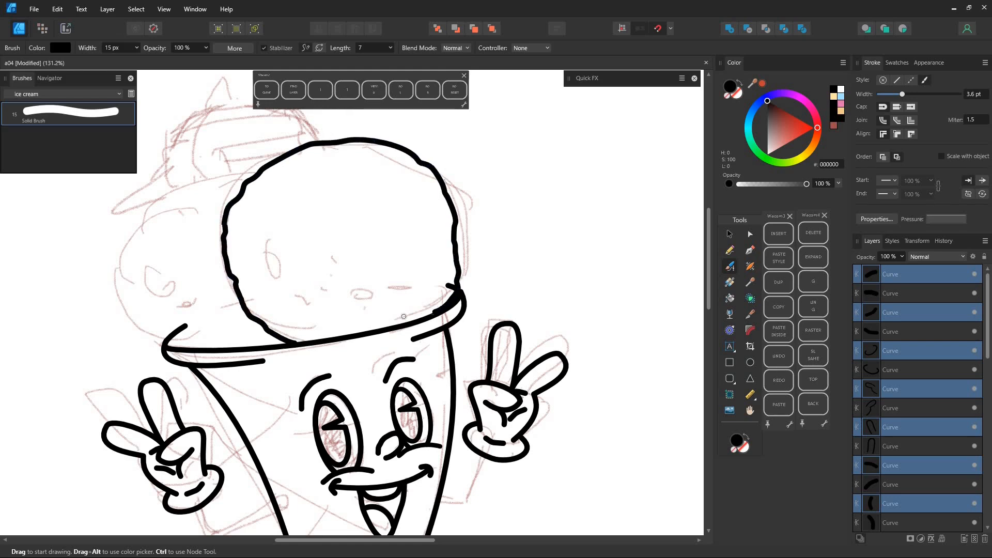
pyautogui.moveTo(245, 196)
pyautogui.mouseDown()
pyautogui.moveTo(178, 192)
pyautogui.moveTo(123, 279)
pyautogui.moveTo(197, 350)
pyautogui.mouseUp()
# Brush the cap above the scoops with its brim, crown, side panel line, top button and rectangular front patch.
pyautogui.press('ctrl')
pyautogui.moveTo(135, 305); pyautogui.dragTo(129, 307)
pyautogui.moveTo(182, 257); pyautogui.dragTo(191, 315)
pyautogui.moveTo(181, 252)
pyautogui.mouseDown()
pyautogui.moveTo(183, 195)
pyautogui.moveTo(327, 201)
pyautogui.mouseUp()
pyautogui.moveTo(222, 171)
pyautogui.mouseDown()
pyautogui.moveTo(198, 241)
pyautogui.moveTo(148, 273)
pyautogui.mouseUp()
pyautogui.moveTo(164, 259); pyautogui.dragTo(164, 258)
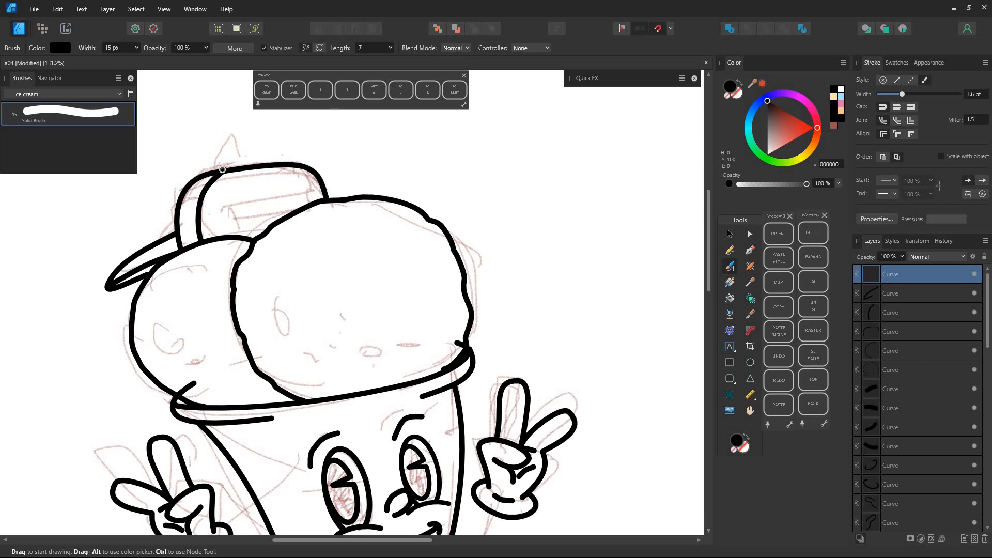
pyautogui.moveTo(228, 205)
pyautogui.mouseDown()
pyautogui.moveTo(306, 194)
pyautogui.moveTo(273, 217)
pyautogui.moveTo(227, 206)
pyautogui.moveTo(295, 211)
pyautogui.mouseUp()
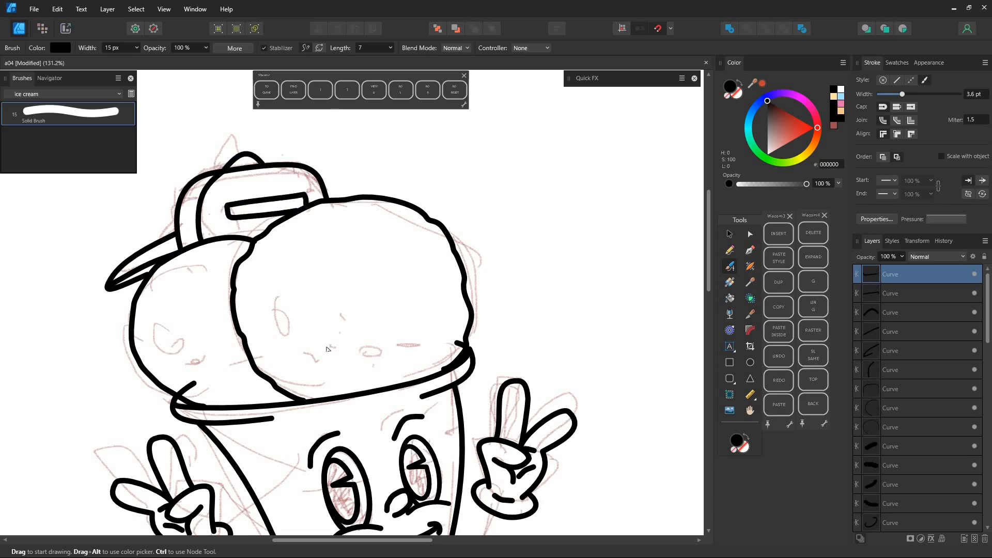
# Brush the two crossed leg lines at the tip of the cone.
pyautogui.moveTo(404, 389); pyautogui.dragTo(362, 211)
pyautogui.scroll(-1, 362, 211)
pyautogui.moveTo(313, 479); pyautogui.dragTo(293, 346)
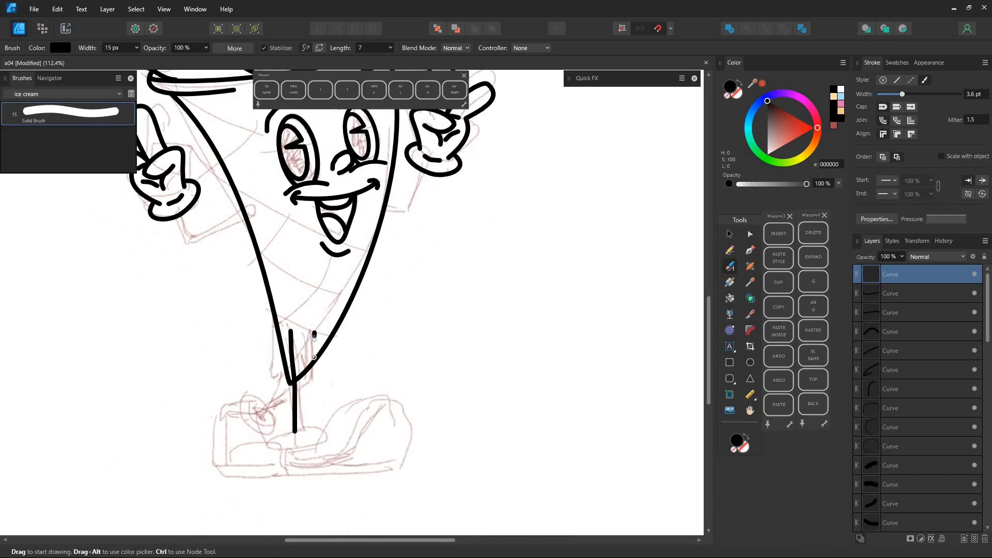
pyautogui.keyDown('ctrl'); pyautogui.click(294, 424); pyautogui.keyUp('ctrl')
# Brush both shoes with their cuffs, soles and toe stripes, and add a bent arm line from each hand to the cone.
pyautogui.moveTo(295, 431); pyautogui.dragTo(310, 433)
pyautogui.moveTo(296, 428); pyautogui.dragTo(268, 450)
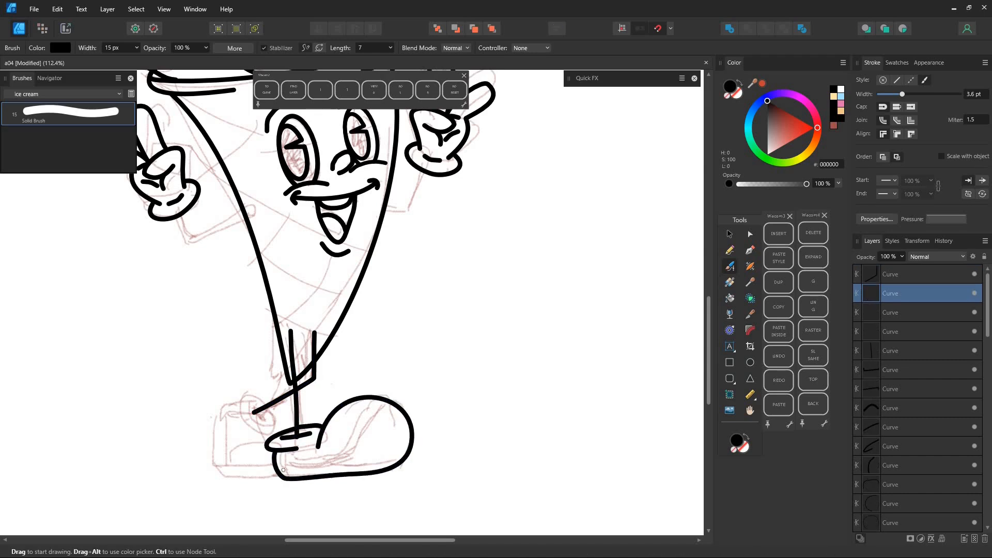
pyautogui.moveTo(365, 416)
pyautogui.mouseDown()
pyautogui.moveTo(399, 407)
pyautogui.moveTo(403, 426)
pyautogui.mouseUp()
pyautogui.moveTo(364, 449); pyautogui.dragTo(398, 447)
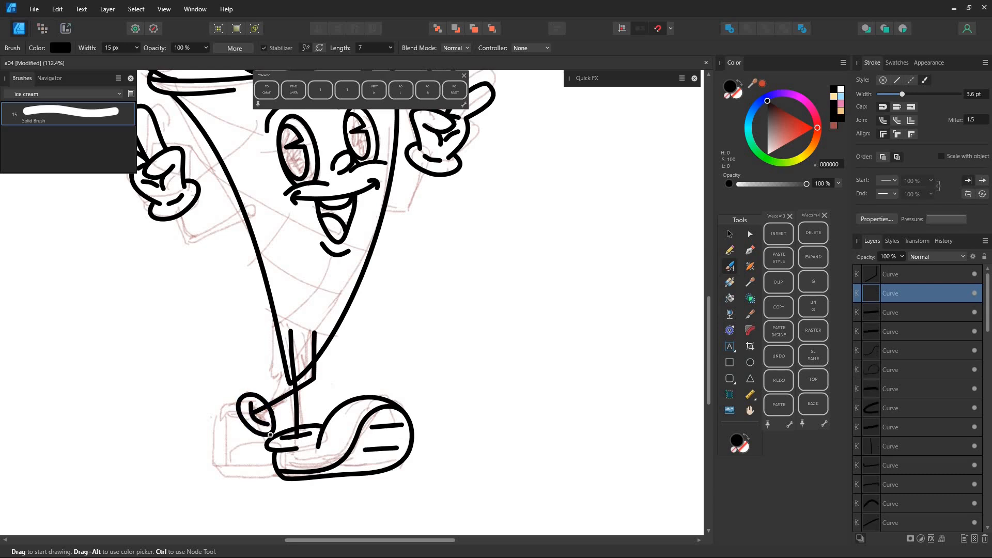
pyautogui.moveTo(224, 404)
pyautogui.mouseDown()
pyautogui.moveTo(223, 455)
pyautogui.moveTo(268, 437)
pyautogui.mouseUp()
pyautogui.moveTo(251, 212)
pyautogui.mouseDown()
pyautogui.moveTo(187, 239)
pyautogui.moveTo(172, 209)
pyautogui.mouseUp()
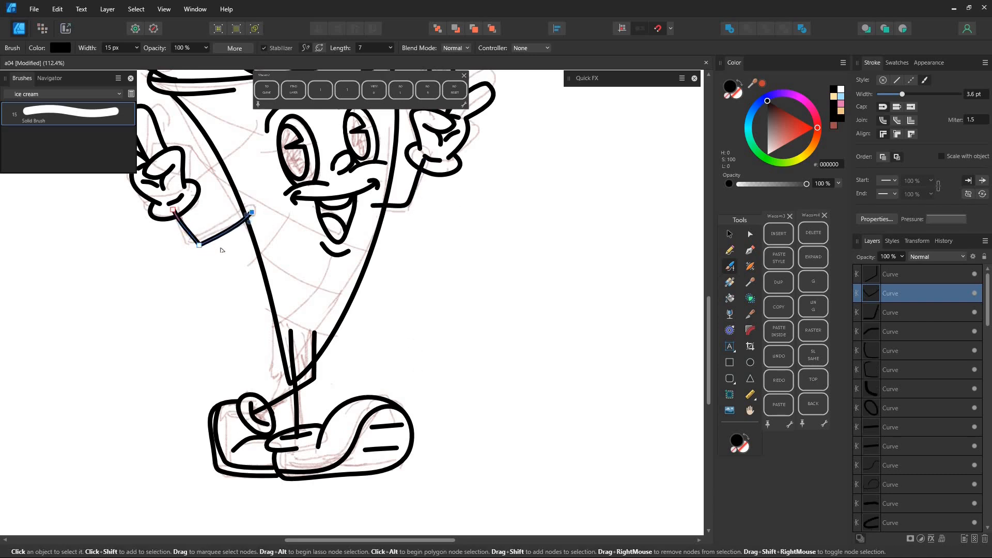
# Brush crossing waffle lines at the cone's upper corners, along its side and across its lower part.
pyautogui.scroll(-5, 215, 250)
pyautogui.scroll(5, 263, 212)
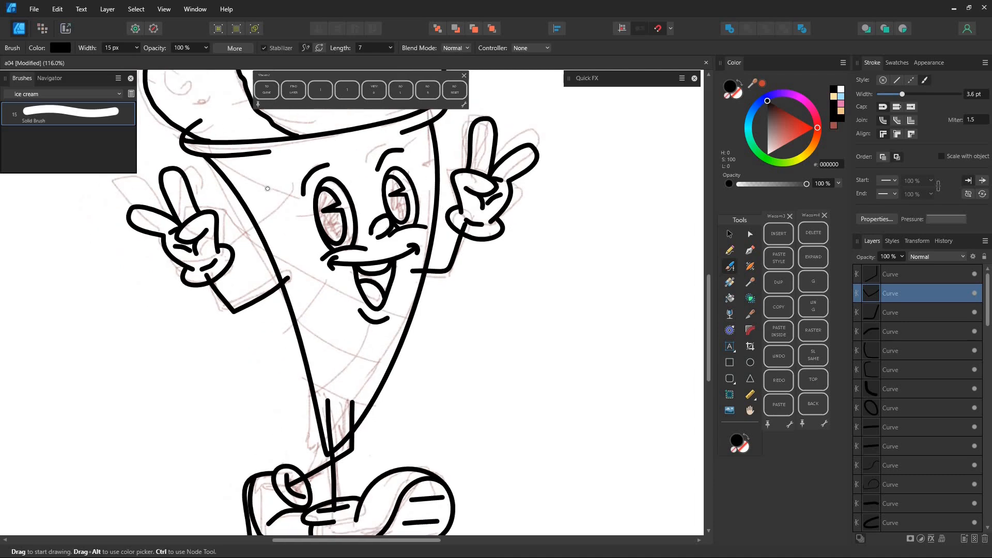
pyautogui.moveTo(289, 264); pyautogui.dragTo(353, 293)
pyautogui.moveTo(295, 314); pyautogui.dragTo(333, 278)
pyautogui.moveTo(297, 180); pyautogui.dragTo(262, 225)
pyautogui.moveTo(396, 336); pyautogui.dragTo(348, 396)
pyautogui.moveTo(320, 337); pyautogui.dragTo(389, 362)
pyautogui.moveTo(314, 376); pyautogui.dragTo(363, 395)
pyautogui.keyDown('ctrl'); pyautogui.click(433, 146); pyautogui.keyUp('ctrl')
pyautogui.moveTo(427, 135)
pyautogui.mouseDown()
pyautogui.moveTo(411, 157)
pyautogui.moveTo(436, 147)
pyautogui.mouseUp()
# Select the two leg and two arm curves together and thicken their stroke to 9.9 pt.
pyautogui.moveTo(340, 460); pyautogui.dragTo(230, 380)
pyautogui.press('v')
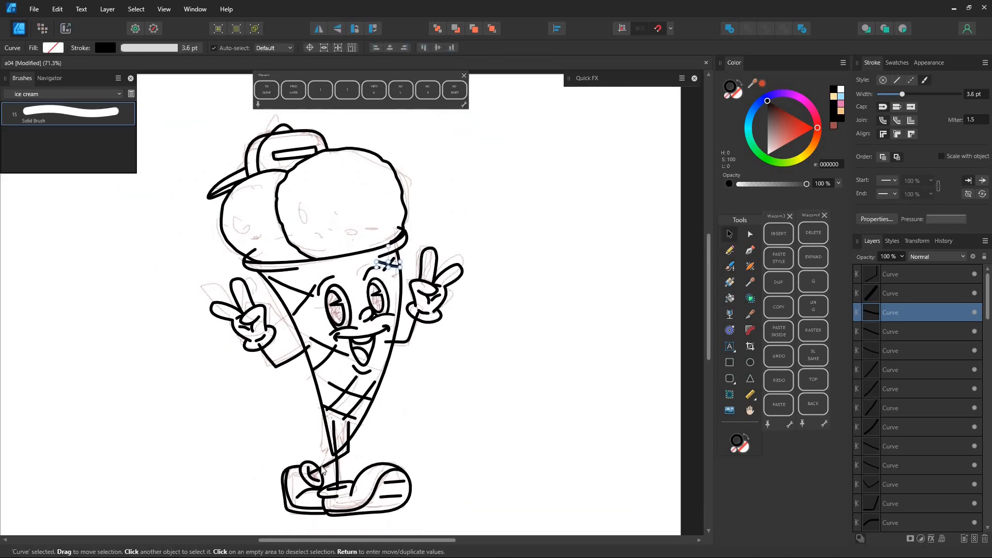
pyautogui.click(349, 439)
pyautogui.keyDown('shift'); pyautogui.click(337, 468); pyautogui.keyUp('shift')
pyautogui.keyDown('shift'); pyautogui.click(393, 342); pyautogui.keyUp('shift')
pyautogui.keyDown('shift'); pyautogui.click(282, 363); pyautogui.keyUp('shift')
pyautogui.moveTo(911, 99); pyautogui.dragTo(916, 95)
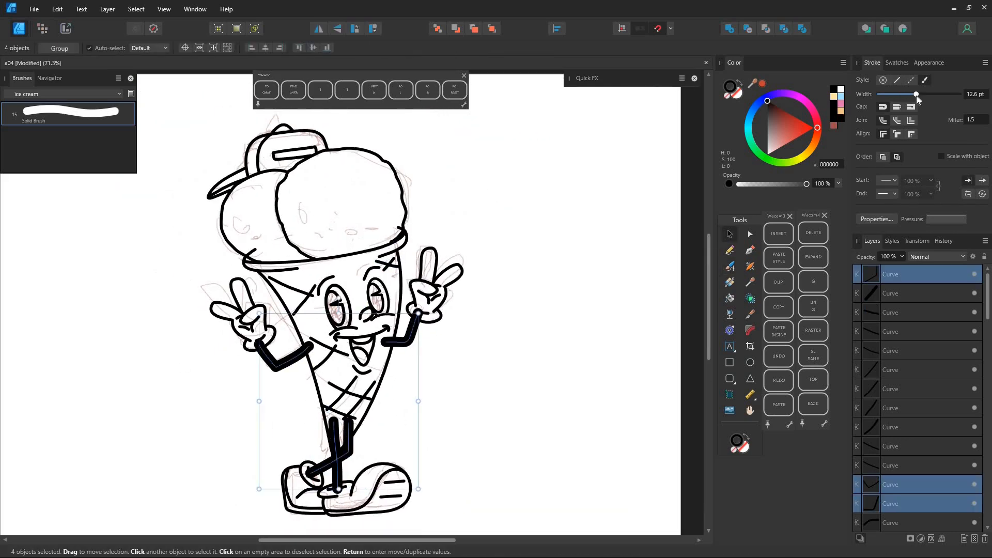
pyautogui.click(506, 299)
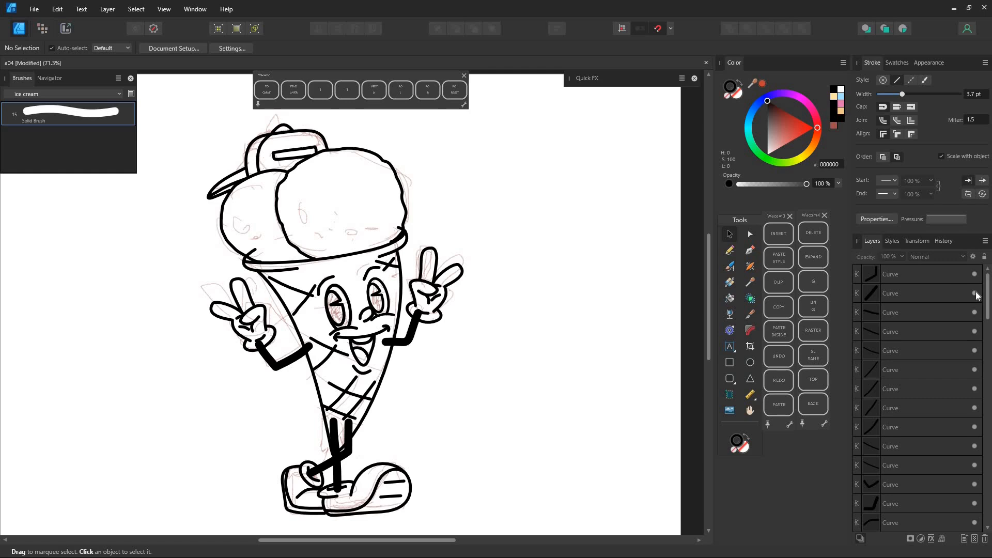
# Add a new layer, move all the line-art curves into it and hide the pixel sketch.
pyautogui.click(931, 276)
pyautogui.moveTo(987, 295); pyautogui.dragTo(989, 517)
pyautogui.click(965, 539)
pyautogui.click(934, 294)
pyautogui.moveTo(988, 297); pyautogui.dragTo(990, 391)
pyautogui.hotkey('ctrl', 'a')
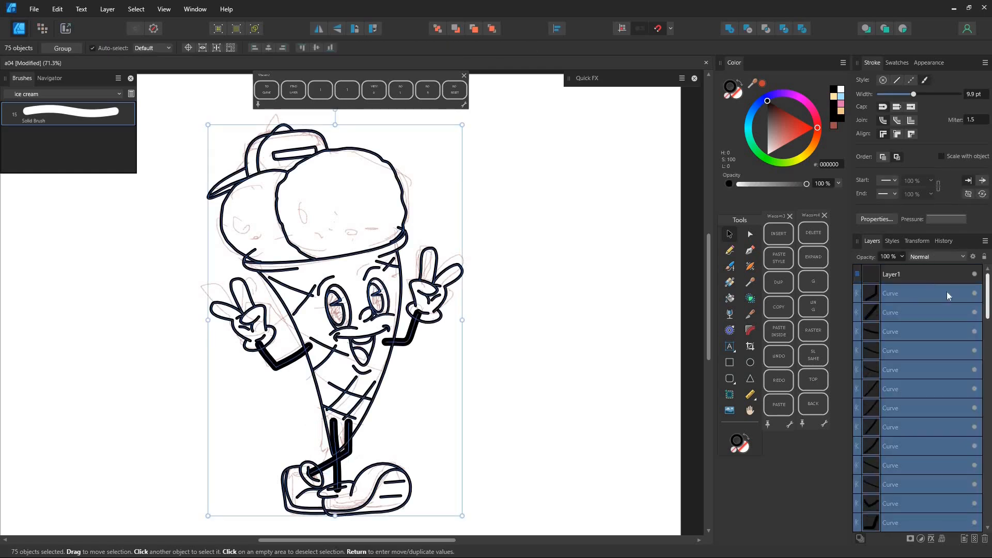
pyautogui.click(973, 294)
# Adjust the curvature of the cone outline's right side with the Node tool.
pyautogui.doubleClick(401, 283)
pyautogui.moveTo(398, 308); pyautogui.dragTo(399, 313)
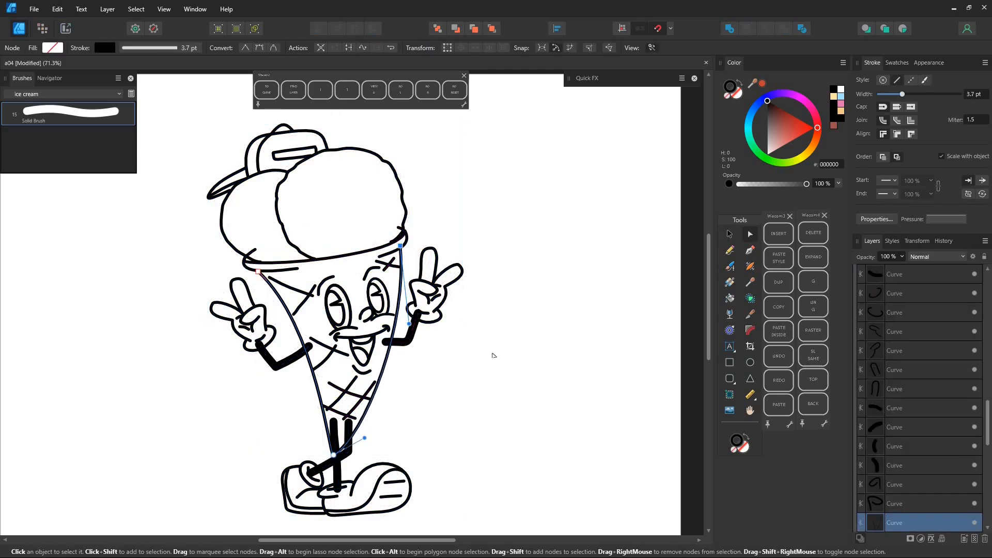
pyautogui.click(481, 357)
# Brush small dots and short dashes as texture on both ice-cream scoops.
pyautogui.press('b')
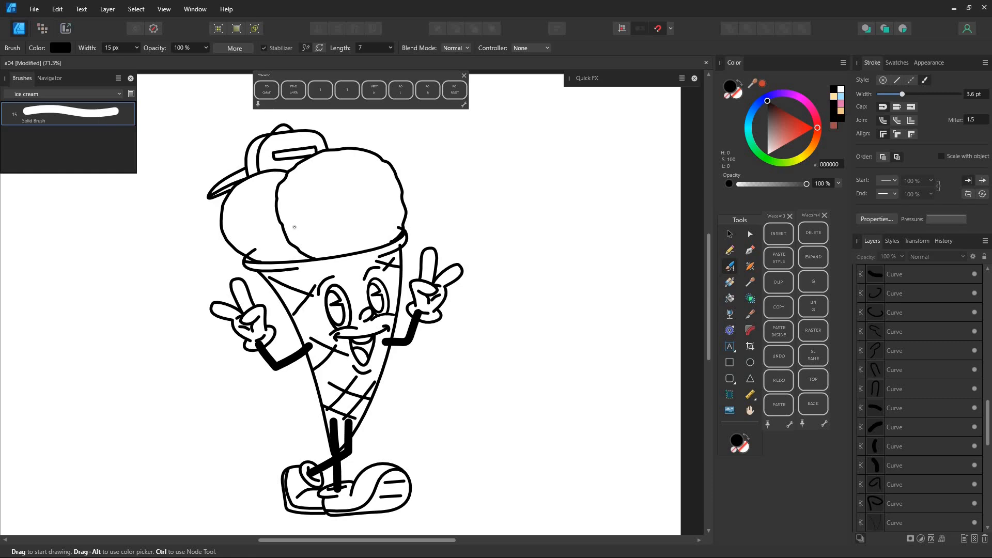
pyautogui.moveTo(293, 221); pyautogui.dragTo(295, 227)
pyautogui.moveTo(297, 234); pyautogui.dragTo(303, 237)
pyautogui.moveTo(308, 232); pyautogui.dragTo(312, 234)
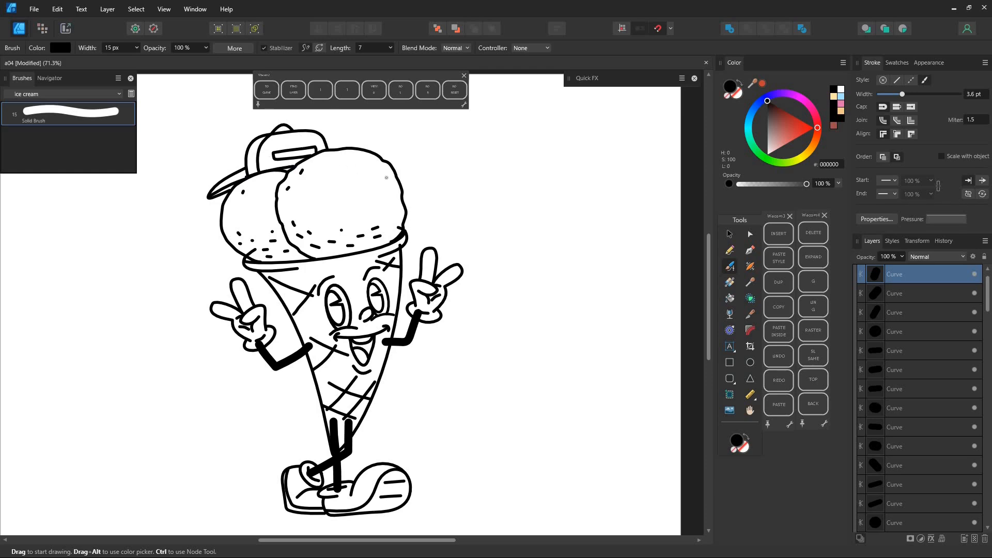
pyautogui.click(373, 91)
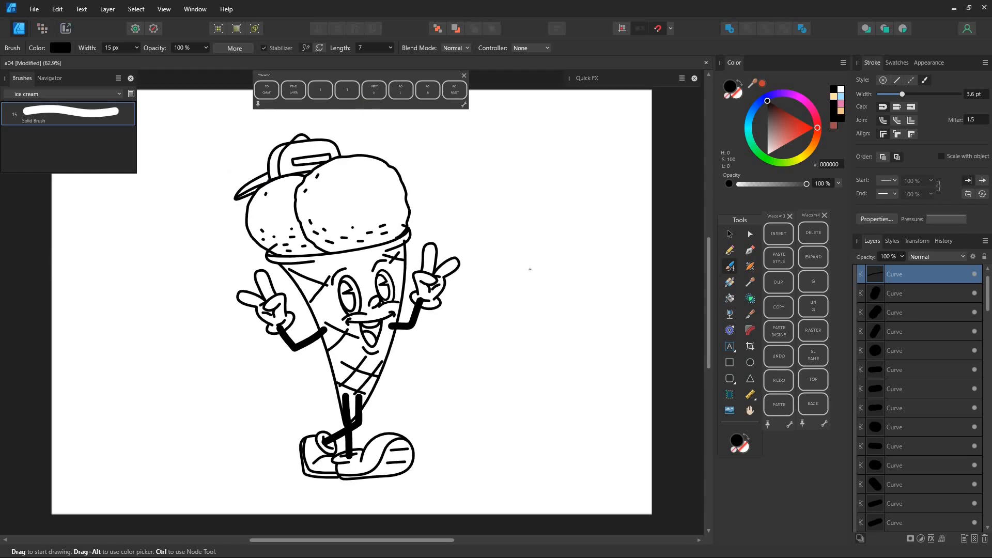
# Recolour all the line-art curves brown (816565) and expand their strokes into filled shapes.
pyautogui.click(729, 234)
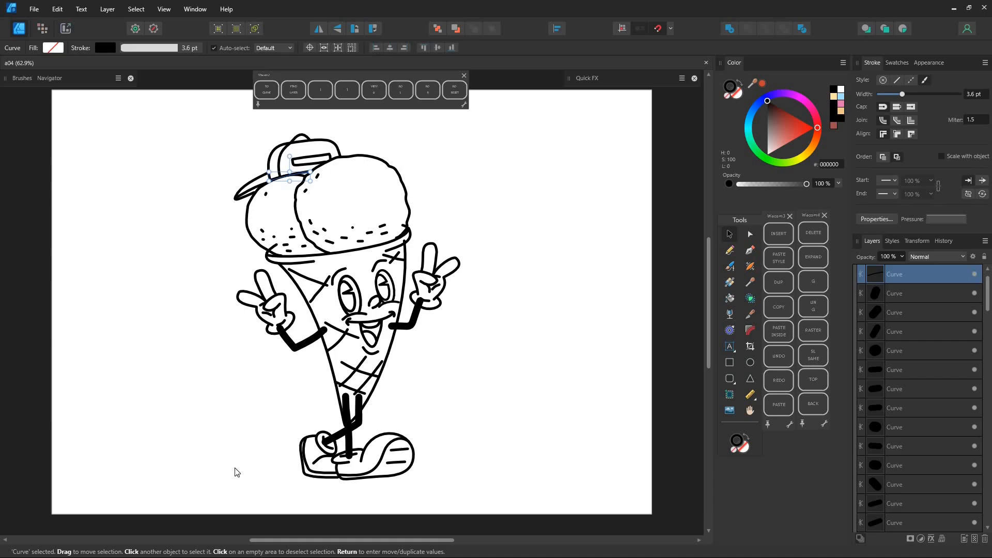
pyautogui.moveTo(234, 489); pyautogui.dragTo(546, 143)
pyautogui.click(777, 124)
pyautogui.moveTo(777, 122); pyautogui.dragTo(771, 125)
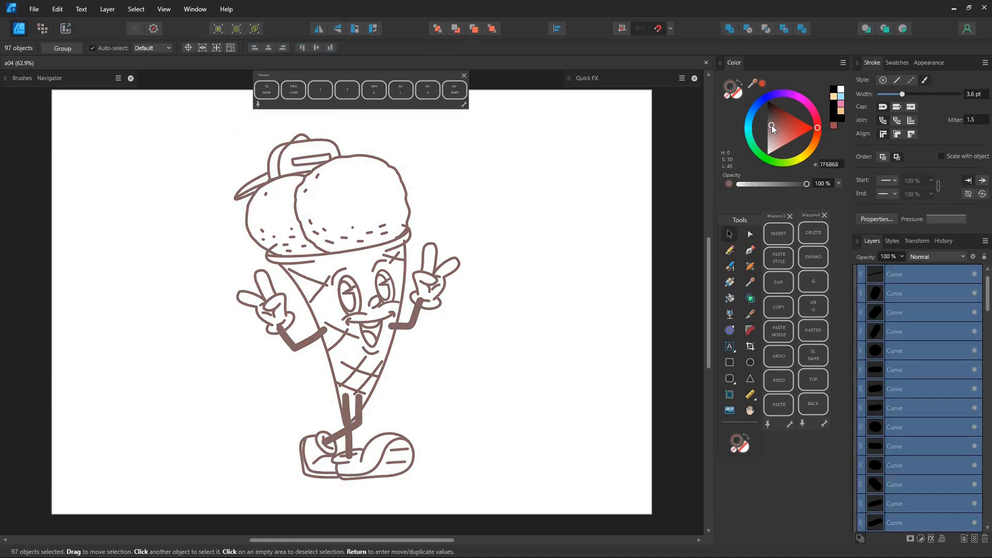
pyautogui.click(107, 9)
pyautogui.click(175, 323)
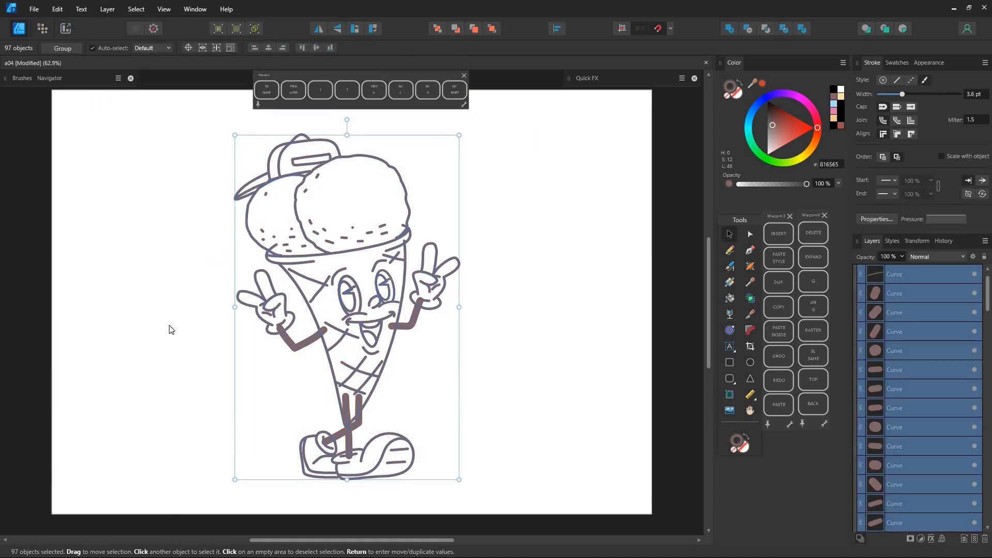
# Trim overlapping stroke ends across the figure with the Shape Builder and merge all the curves with a Boolean Add.
pyautogui.click(750, 300)
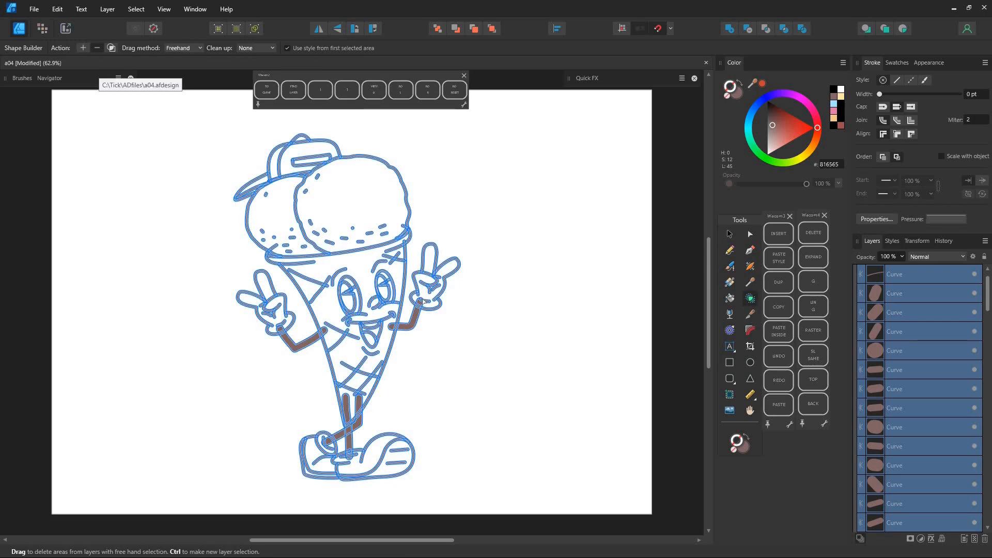
pyautogui.scroll(5, 423, 302)
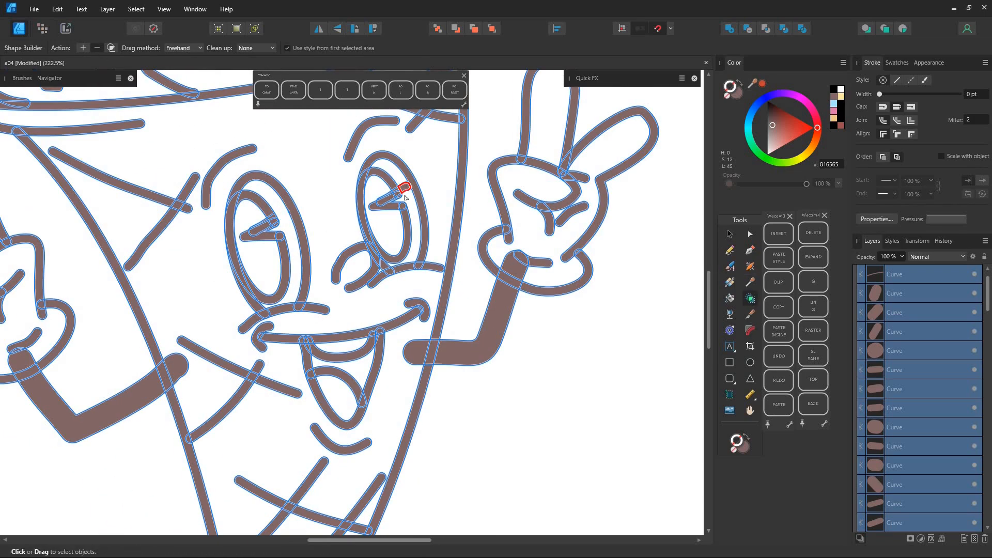
pyautogui.moveTo(335, 395); pyautogui.dragTo(379, 234)
pyautogui.scroll(10, 453, 401)
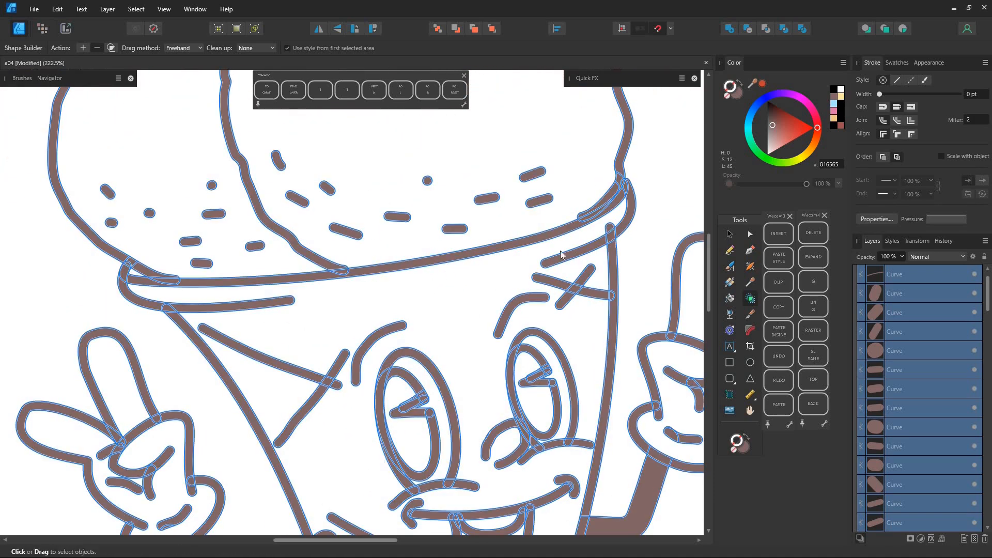
pyautogui.scroll(-10, 530, 222)
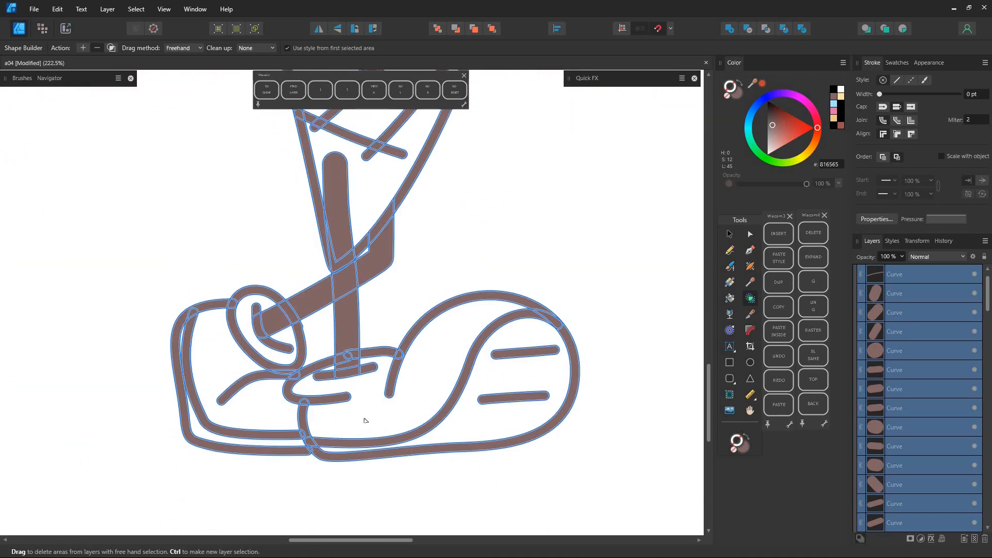
pyautogui.scroll(-7, 456, 291)
pyautogui.moveTo(456, 290); pyautogui.dragTo(417, 489)
pyautogui.scroll(-2, 175, 346)
pyautogui.moveTo(142, 347); pyautogui.dragTo(188, 335)
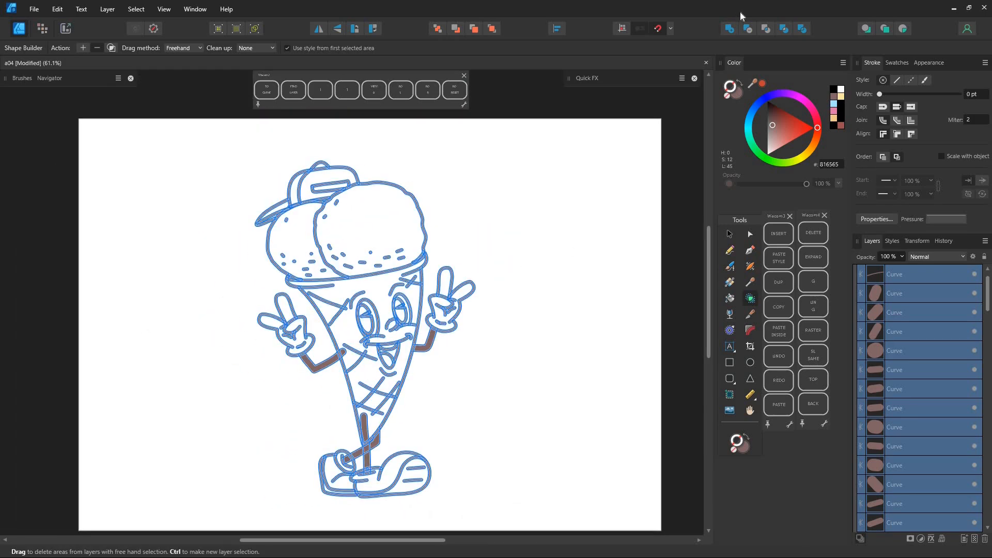
pyautogui.click(730, 29)
# Fill the cone's enclosed areas with orange (DE985D) using Vector Flood Fill.
pyautogui.click(729, 299)
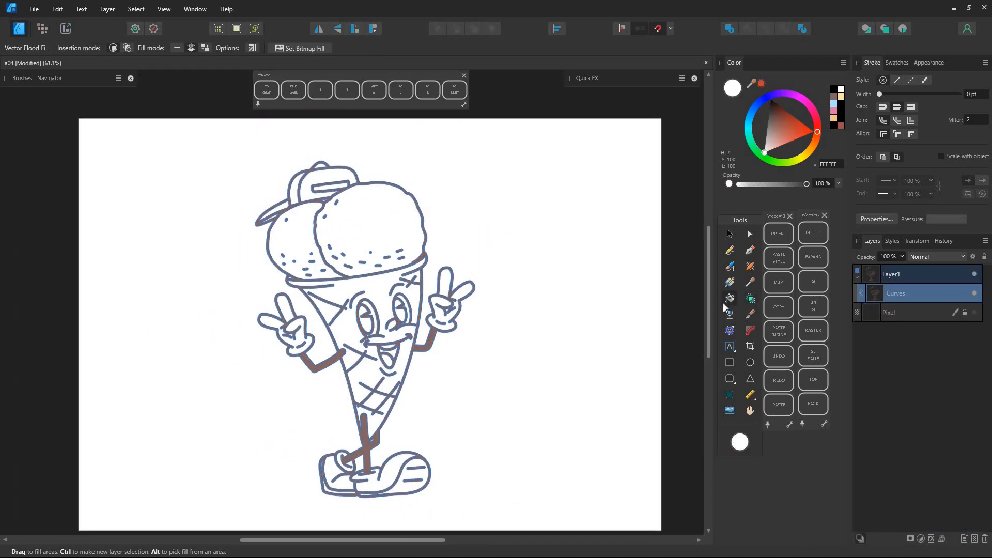
pyautogui.click(809, 145)
pyautogui.moveTo(791, 142); pyautogui.dragTo(814, 143)
pyautogui.click(368, 370)
pyautogui.click(375, 400)
pyautogui.click(381, 420)
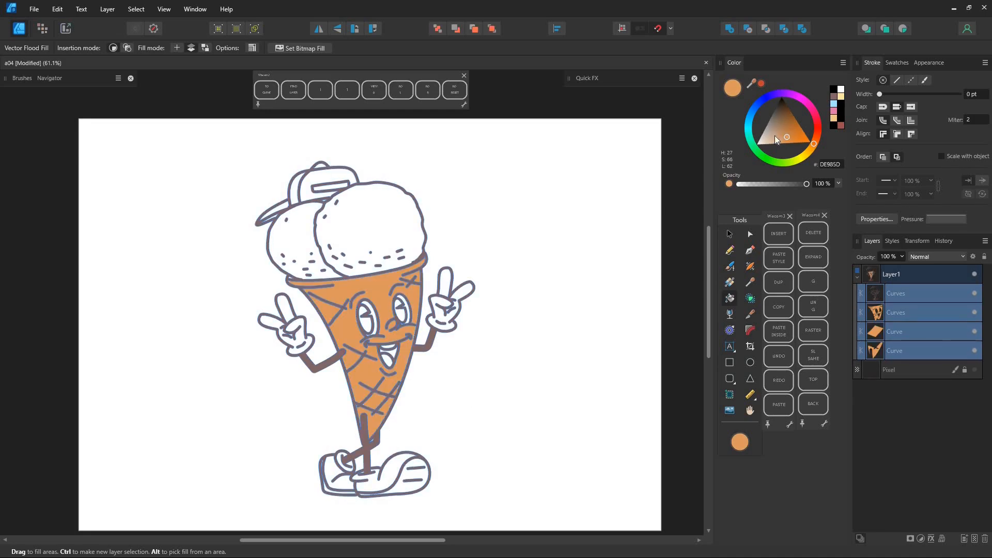
# Fill both pupils, the inside of the mouth and the cap's side panel with black.
pyautogui.click(781, 97)
pyautogui.click(365, 320)
pyautogui.click(401, 311)
pyautogui.click(388, 351)
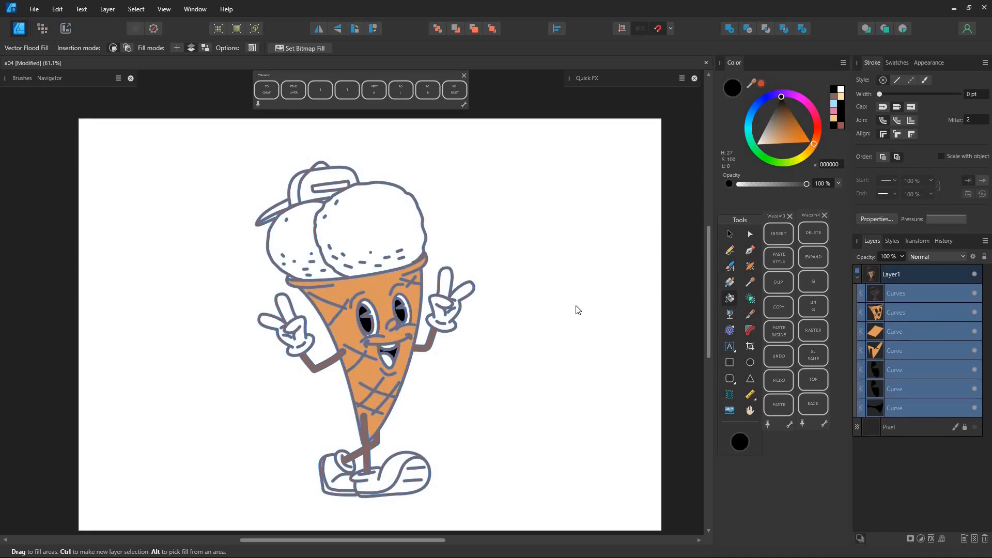
pyautogui.click(295, 183)
# Fill the cap's front panel with red (E33F35).
pyautogui.click(817, 130)
pyautogui.click(799, 131)
pyautogui.click(310, 181)
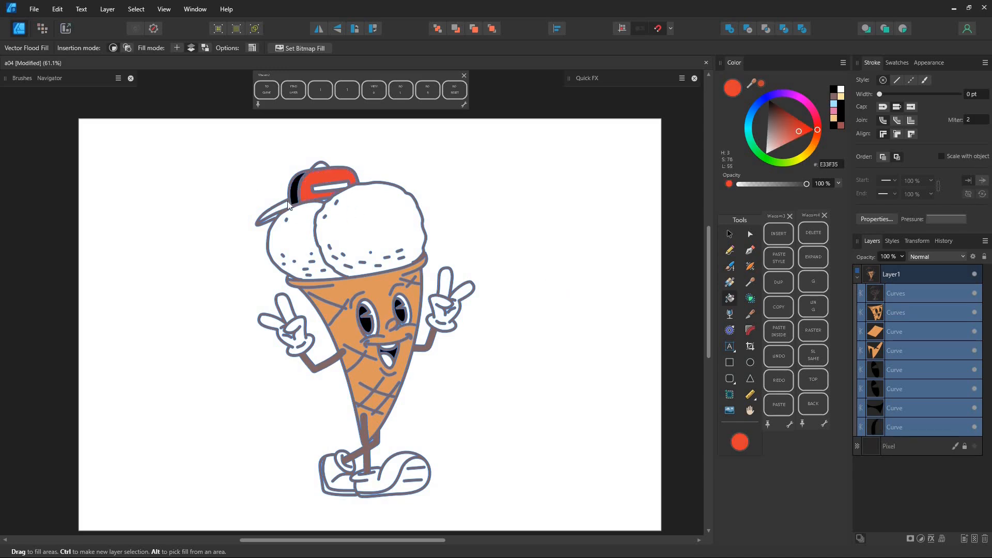
# Fill the cap's brim, its top button and the rear shoe's upper with red (E33F35).
pyautogui.click(282, 208)
pyautogui.click(322, 169)
pyautogui.click(357, 469)
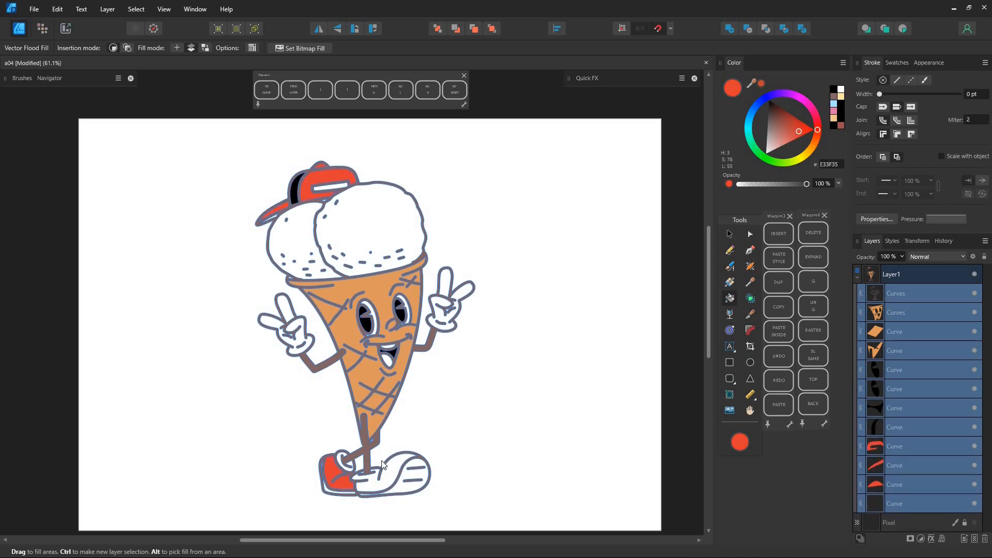
# Fill the front ice-cream scoop with pink (FA97AE) and the rear scoop with pale yellow (FAE197).
pyautogui.click(785, 144)
pyautogui.click(818, 124)
pyautogui.click(369, 221)
pyautogui.click(807, 152)
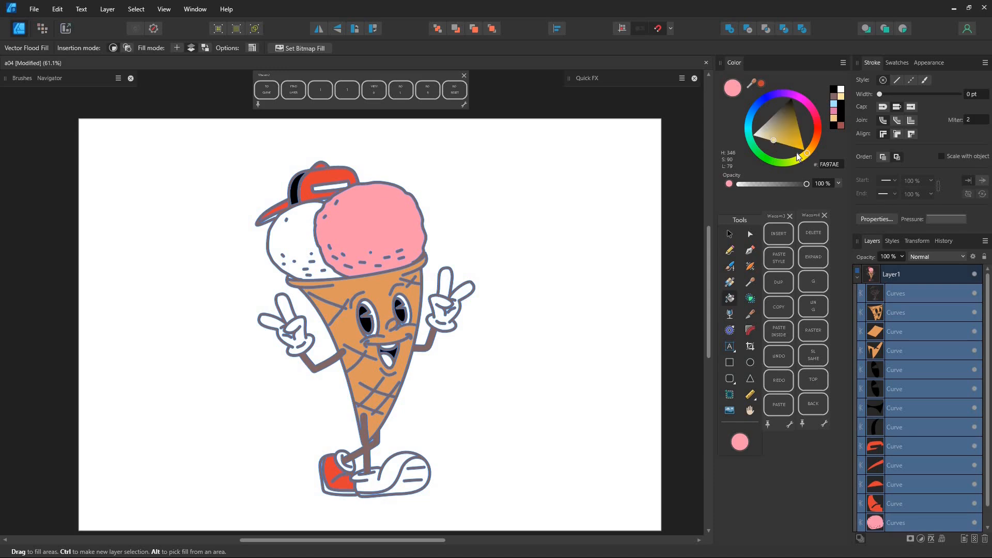
pyautogui.click(304, 225)
# Draw a tall ellipse around the figure on its own layer below the character and position it behind him.
pyautogui.click(856, 278)
pyautogui.click(907, 298)
pyautogui.click(751, 363)
pyautogui.moveTo(221, 480)
pyautogui.mouseDown()
pyautogui.moveTo(496, 132)
pyautogui.moveTo(475, 150)
pyautogui.mouseUp()
pyautogui.click(729, 234)
pyautogui.moveTo(425, 341); pyautogui.dragTo(445, 348)
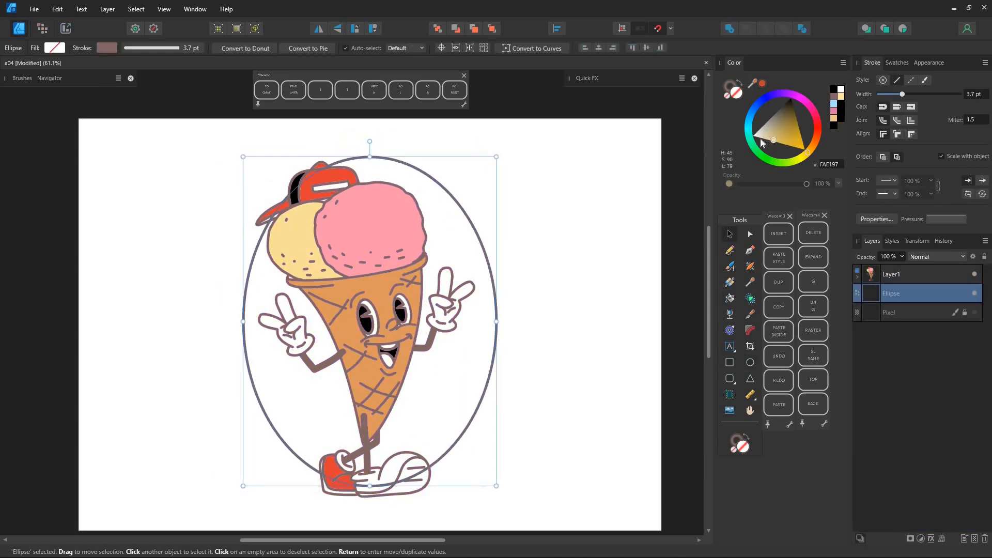
# Give the background ellipse a bright blue fill (1FC7FF) with no stroke and deselect it.
pyautogui.click(739, 83)
pyautogui.click(749, 119)
pyautogui.click(759, 117)
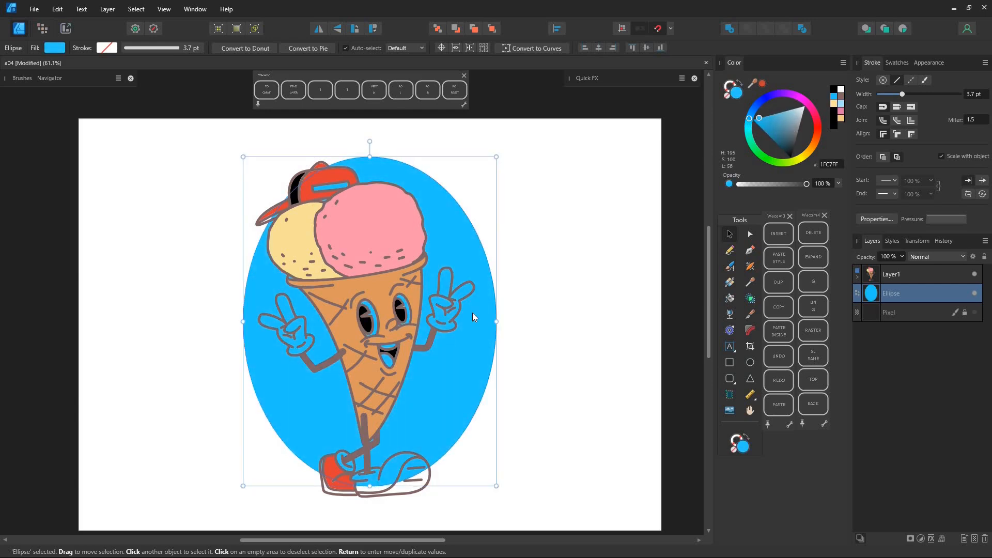
pyautogui.hotkey('ctrl', 'd')
# Brush a 816565 line along the front shoe's sole up to the toe and adjust its end node to meet the outline.
pyautogui.moveTo(376, 432)
pyautogui.mouseDown()
pyautogui.moveTo(455, 259)
pyautogui.moveTo(453, 151)
pyautogui.mouseUp()
pyautogui.click(729, 266)
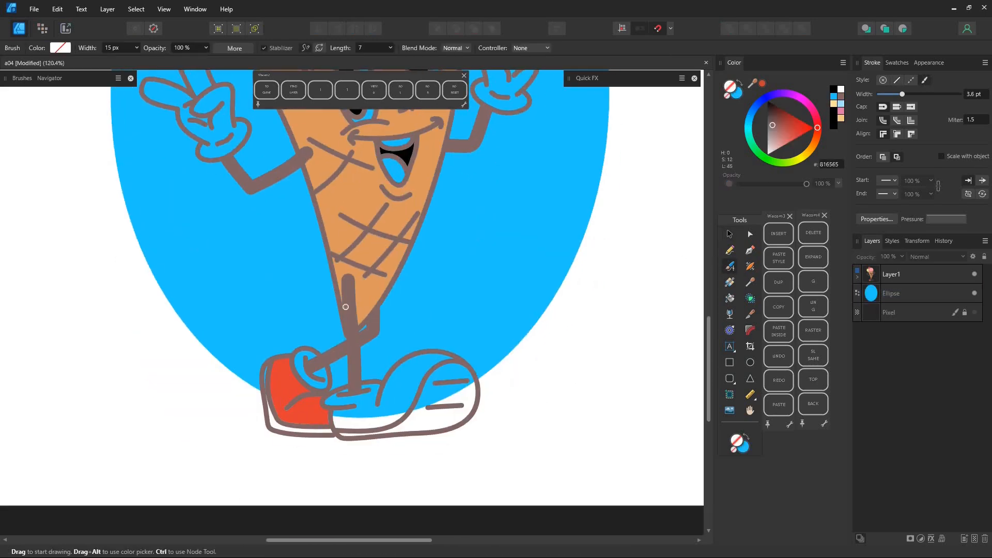
pyautogui.click(743, 97)
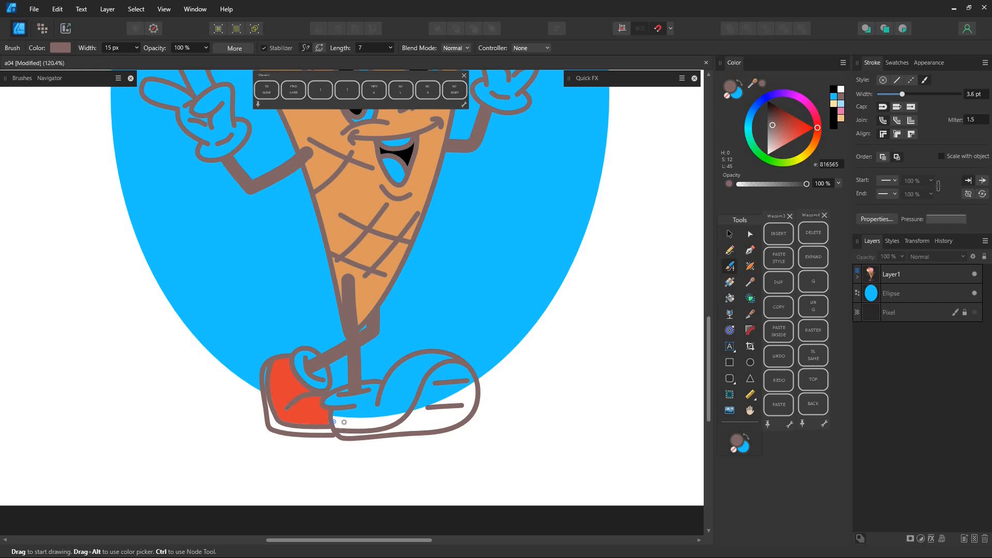
pyautogui.moveTo(435, 355); pyautogui.dragTo(447, 356)
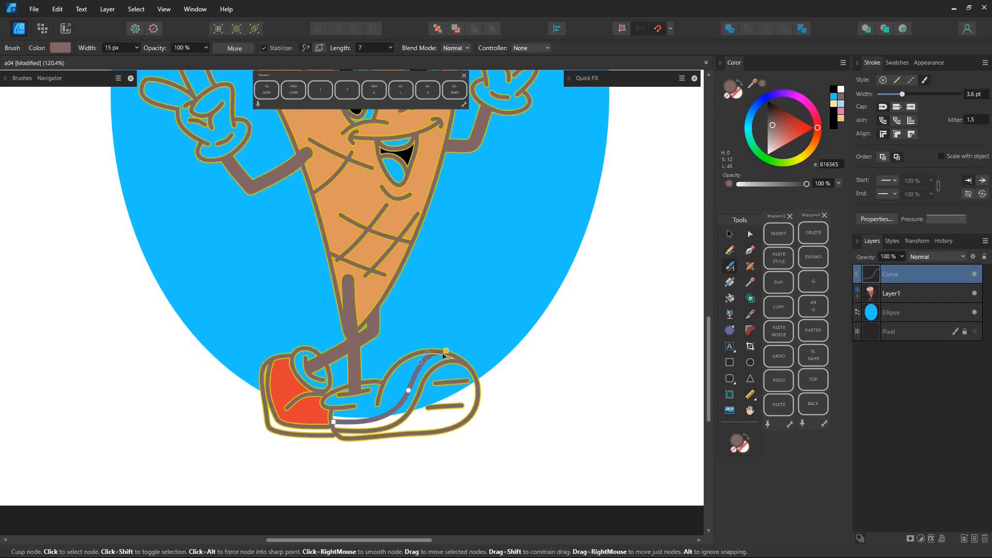
pyautogui.scroll(4, 443, 356)
pyautogui.press('a')
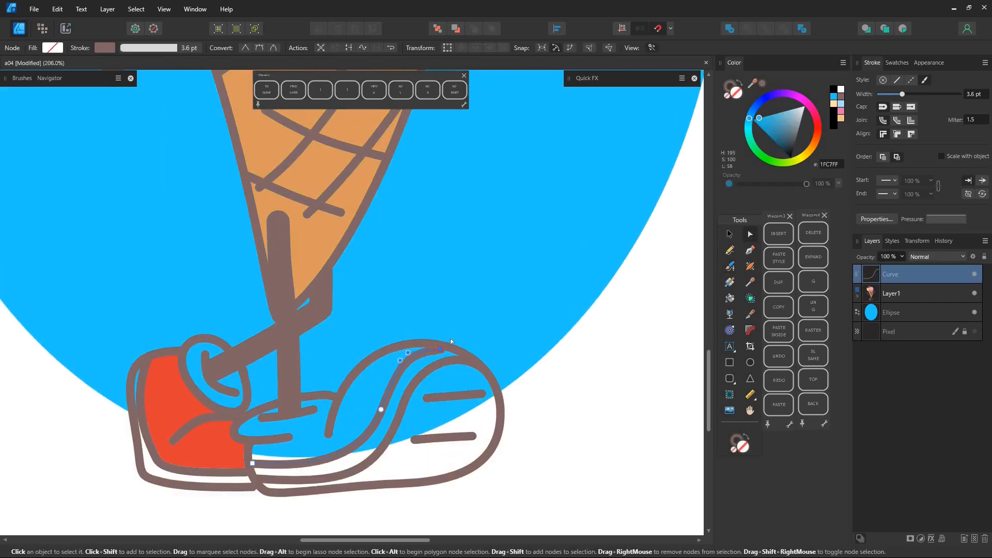
pyautogui.scroll(4, 450, 341)
pyautogui.moveTo(428, 359); pyautogui.dragTo(435, 355)
# Expand the new sole stroke and merge it with the character's outlines using Boolean Add.
pyautogui.click(108, 9)
pyautogui.click(139, 305)
pyautogui.keyDown('shift'); pyautogui.click(383, 347); pyautogui.keyUp('shift')
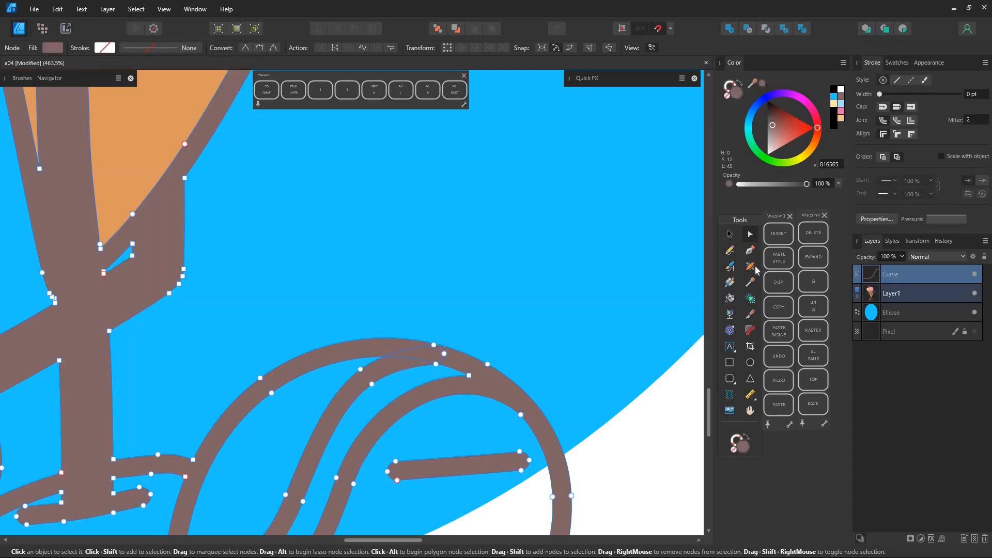
pyautogui.click(729, 29)
# Fill the front shoe's upper with red (E33F35) using Vector Flood Fill.
pyautogui.scroll(-4, 418, 311)
pyautogui.click(732, 301)
pyautogui.moveTo(751, 85); pyautogui.dragTo(171, 358)
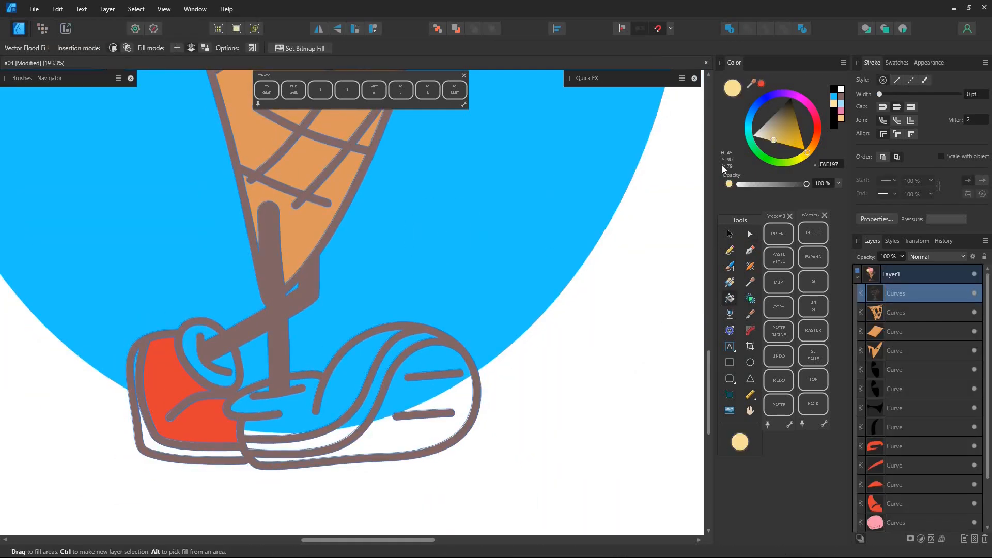
pyautogui.click(761, 84)
pyautogui.click(267, 414)
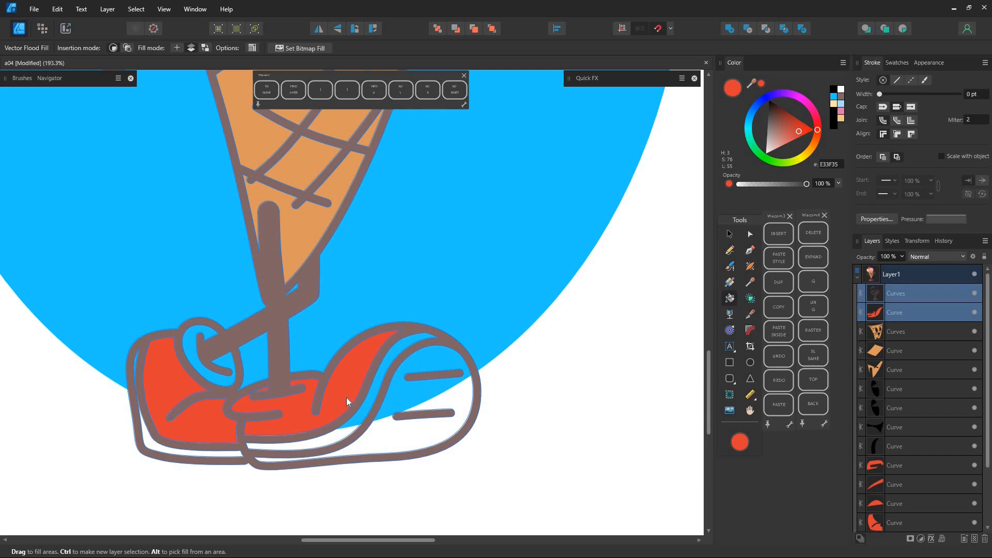
# Brush a short line closing the front shoe's ankle opening, expand it and merge it with the outlines.
pyautogui.click(750, 272)
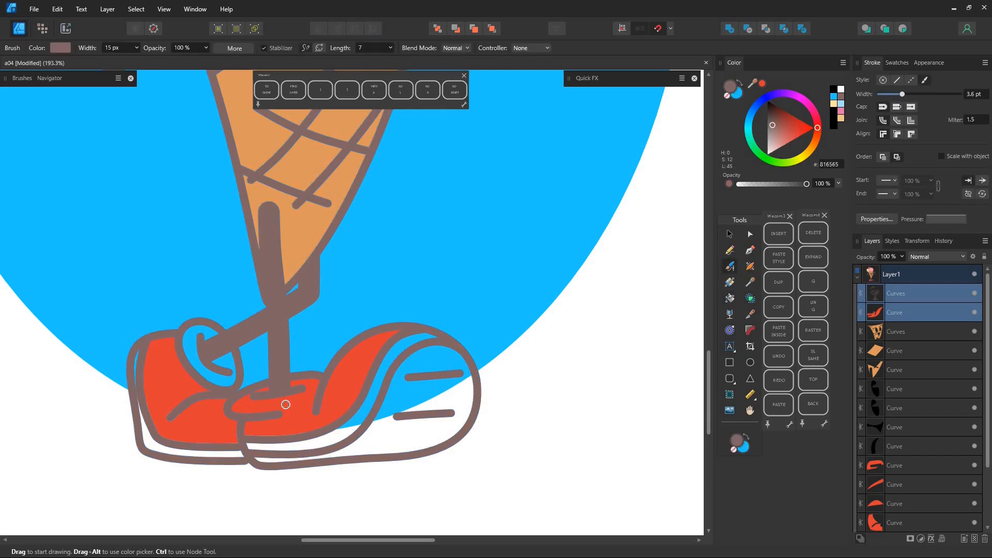
pyautogui.moveTo(308, 406)
pyautogui.mouseDown()
pyautogui.moveTo(317, 401)
pyautogui.moveTo(254, 413)
pyautogui.mouseUp()
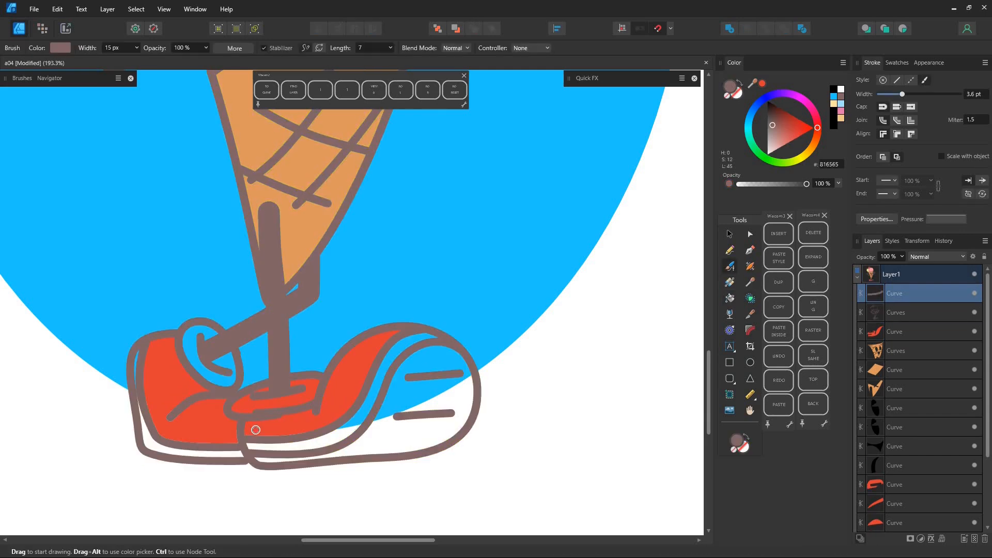
pyautogui.click(112, 11)
pyautogui.click(146, 325)
pyautogui.keyDown('shift'); pyautogui.click(889, 314); pyautogui.keyUp('shift')
pyautogui.click(731, 30)
# Fill the rear ankle cuff, the front shoe's opening and both shoes' sole strips with white (FFFFFF).
pyautogui.click(729, 298)
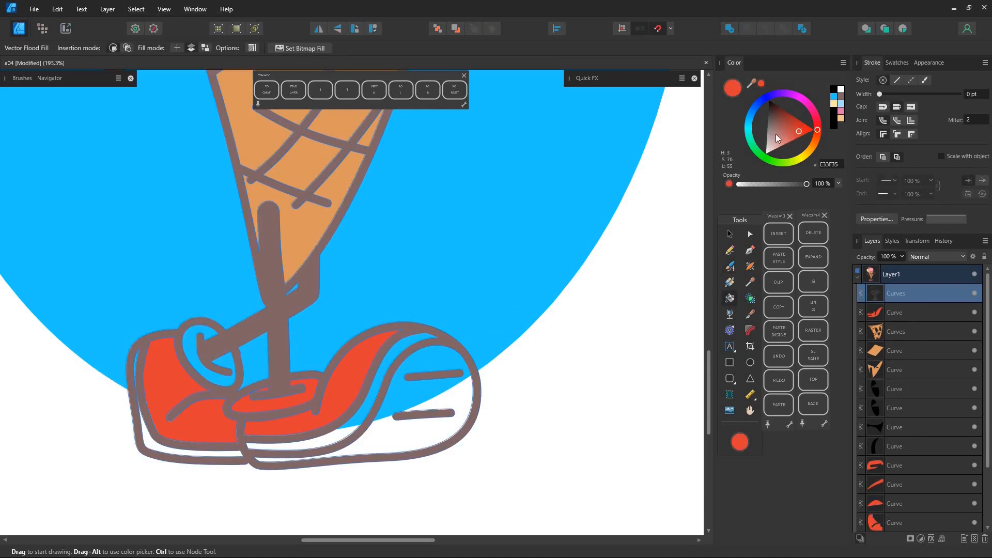
pyautogui.moveTo(776, 134); pyautogui.dragTo(765, 155)
pyautogui.click(223, 363)
pyautogui.click(311, 391)
pyautogui.click(356, 415)
pyautogui.click(196, 453)
pyautogui.scroll(-5, 331, 331)
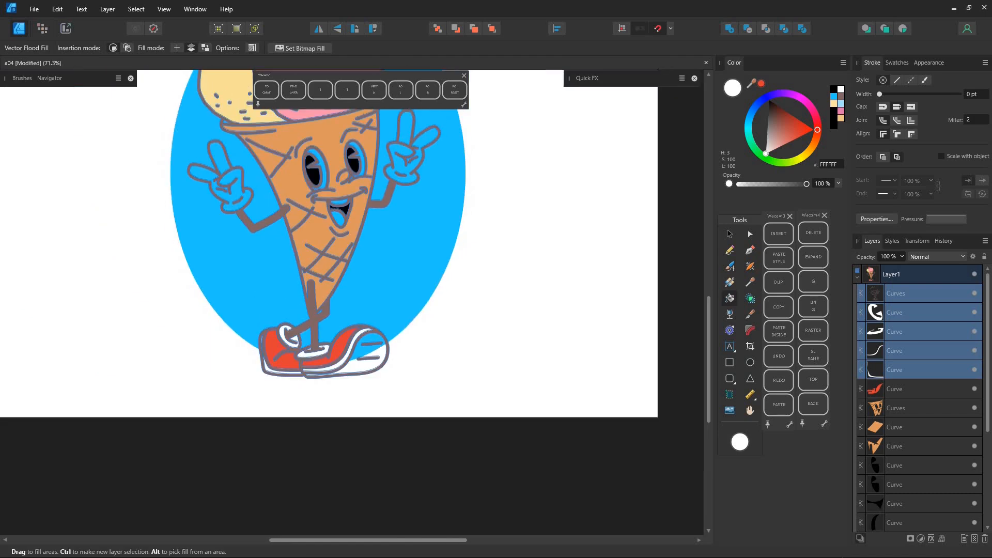
# Fill both gloved hands, the whites of the eyes and the teeth with white.
pyautogui.scroll(3, 313, 233)
pyautogui.moveTo(310, 239); pyautogui.dragTo(453, 339)
pyautogui.click(233, 212)
pyautogui.moveTo(206, 249); pyautogui.dragTo(264, 304)
pyautogui.moveTo(548, 255); pyautogui.dragTo(575, 200)
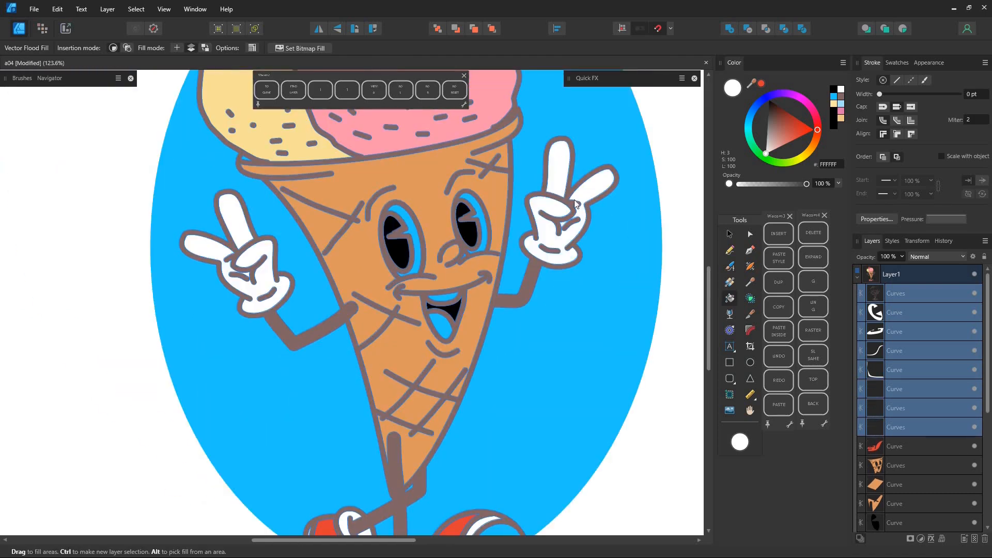
pyautogui.click(418, 230)
pyautogui.click(484, 212)
pyautogui.click(445, 298)
# Sample the pink of the front scoop (FA97AE) and fill the tongue with it.
pyautogui.click(776, 128)
pyautogui.moveTo(752, 83); pyautogui.dragTo(478, 124)
pyautogui.click(761, 85)
pyautogui.click(442, 327)
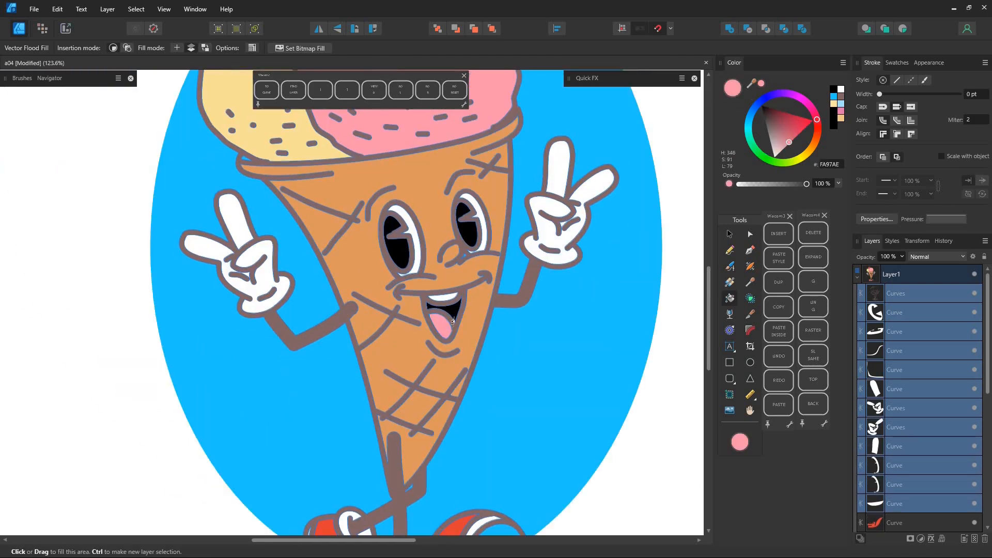
# Fill the cap's opening and the small gap at the cone's rim with black (000000).
pyautogui.hotkey('ctrl', '0')
pyautogui.scroll(2, 244, 158)
pyautogui.scroll(4, 149, 267)
pyautogui.moveTo(387, 181); pyautogui.dragTo(211, 272)
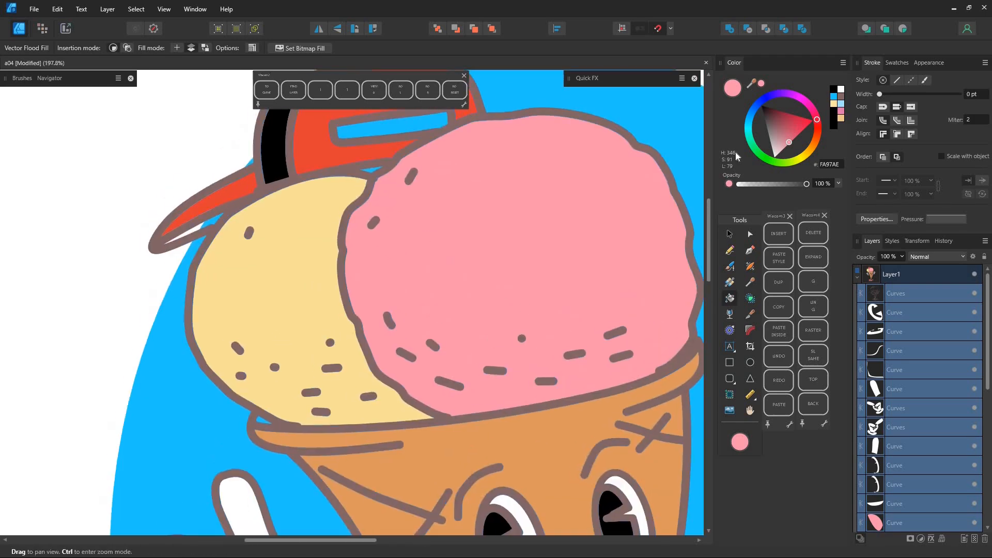
pyautogui.click(762, 106)
pyautogui.click(392, 126)
pyautogui.click(263, 419)
# Fill the small gap between the nose and the eye with the cone's orange (DE985D) and deselect.
pyautogui.moveTo(510, 340); pyautogui.dragTo(347, 132)
pyautogui.scroll(6, 516, 314)
pyautogui.keyDown('alt'); pyautogui.click(399, 383); pyautogui.keyUp('alt')
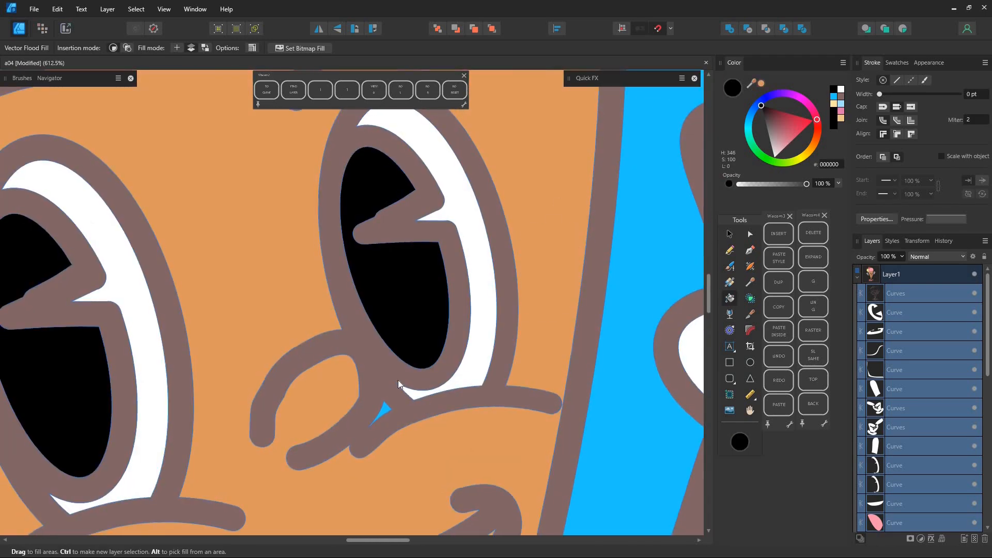
pyautogui.scroll(-1, 573, 223)
pyautogui.click(761, 83)
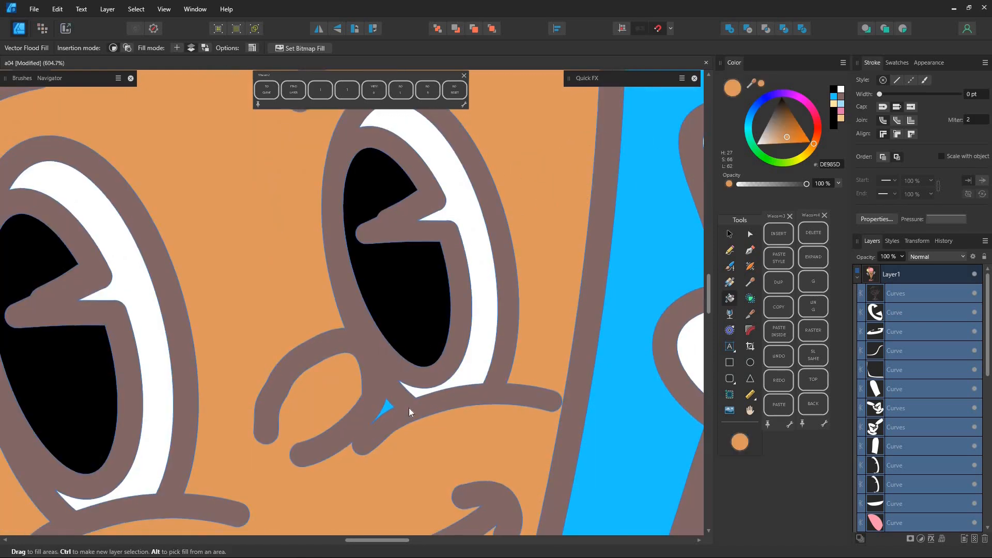
pyautogui.click(374, 94)
pyautogui.click(577, 319)
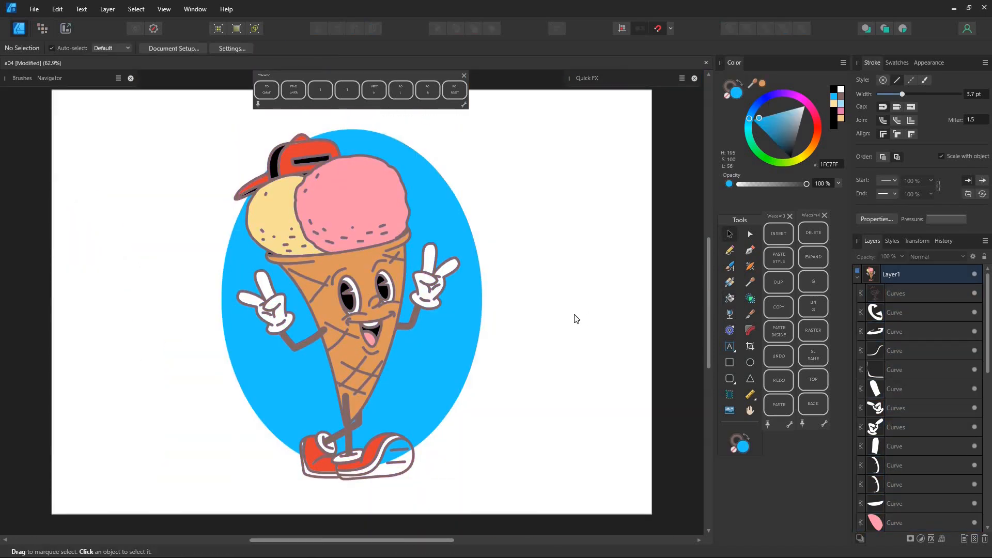
# Darken the outline curves to 615050 and fill the front shoe's outsole with grey.
pyautogui.click(918, 299)
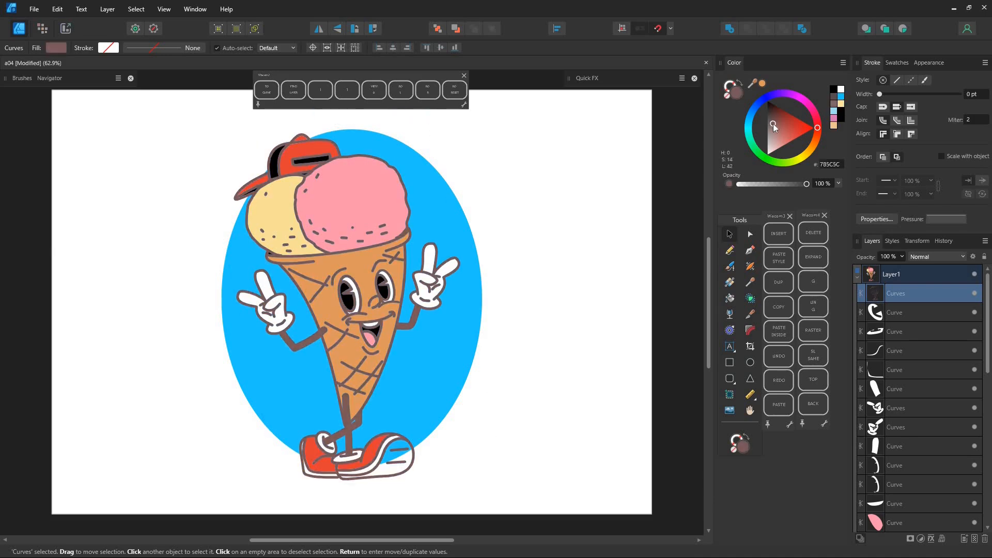
pyautogui.click(771, 119)
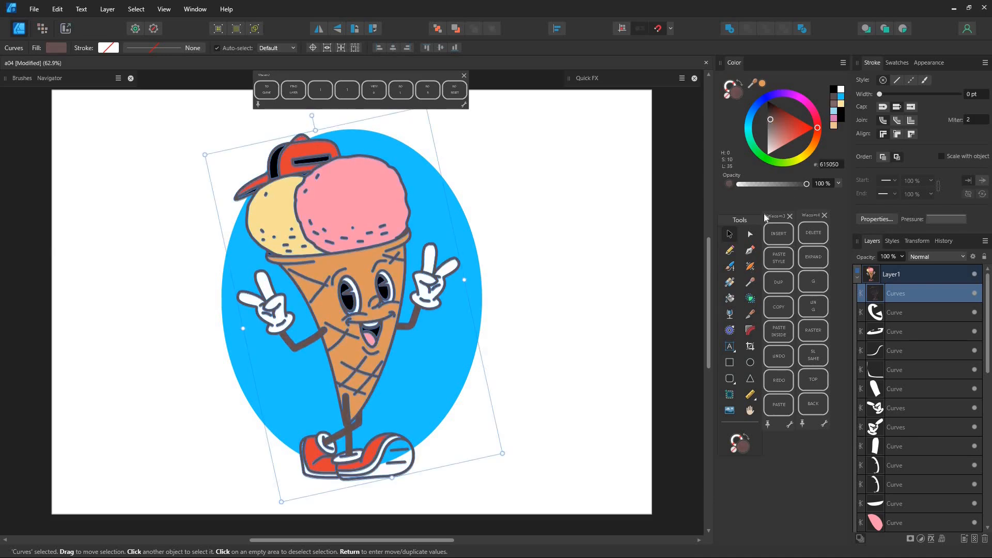
pyautogui.click(730, 298)
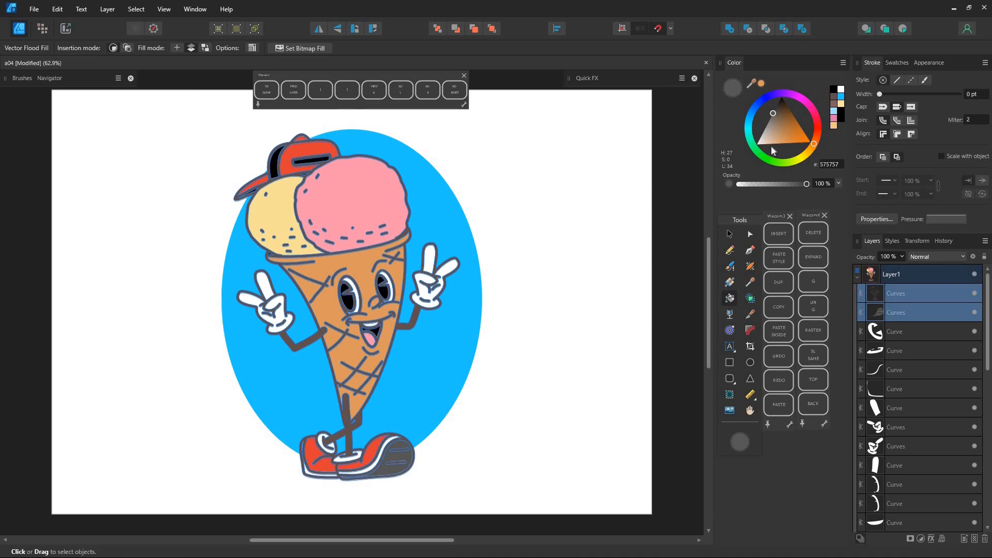
pyautogui.click(387, 452)
pyautogui.click(730, 234)
pyautogui.click(568, 341)
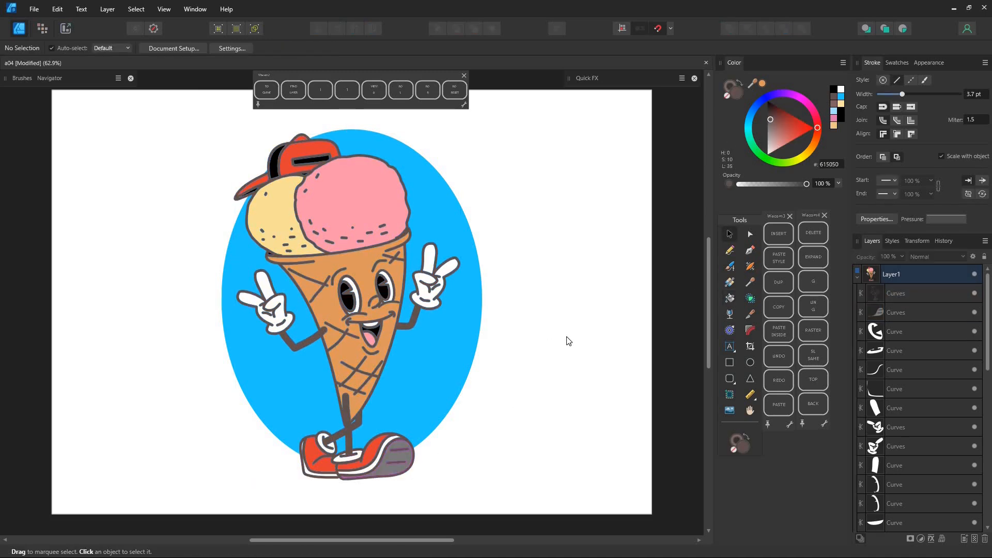
# Recolour the character's outline curves to black.
pyautogui.click(919, 298)
pyautogui.moveTo(768, 109); pyautogui.dragTo(754, 99)
# Reshape the background ellipse into a circle behind the character and recolour it to pale cream (FFF1C2).
pyautogui.click(450, 360)
pyautogui.moveTo(809, 147); pyautogui.dragTo(771, 154)
pyautogui.moveTo(352, 470); pyautogui.dragTo(352, 389)
pyautogui.moveTo(430, 341); pyautogui.dragTo(434, 381)
pyautogui.moveTo(809, 151); pyautogui.dragTo(805, 154)
pyautogui.click(761, 141)
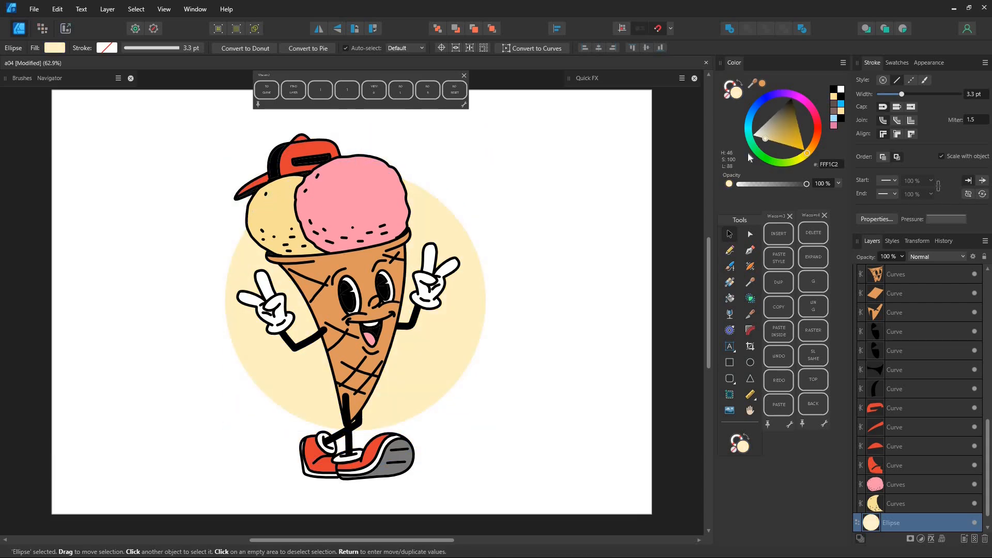
pyautogui.click(642, 349)
# Add a white outline effect to Layer1, aligned outside with a radius of about 38.
pyautogui.moveTo(984, 422); pyautogui.dragTo(980, 280)
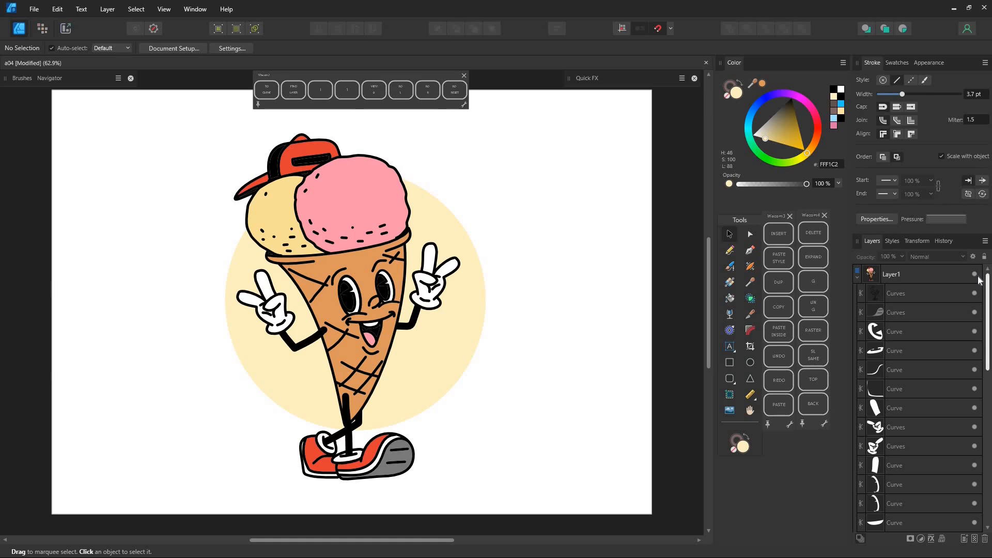
pyautogui.click(924, 276)
pyautogui.click(610, 368)
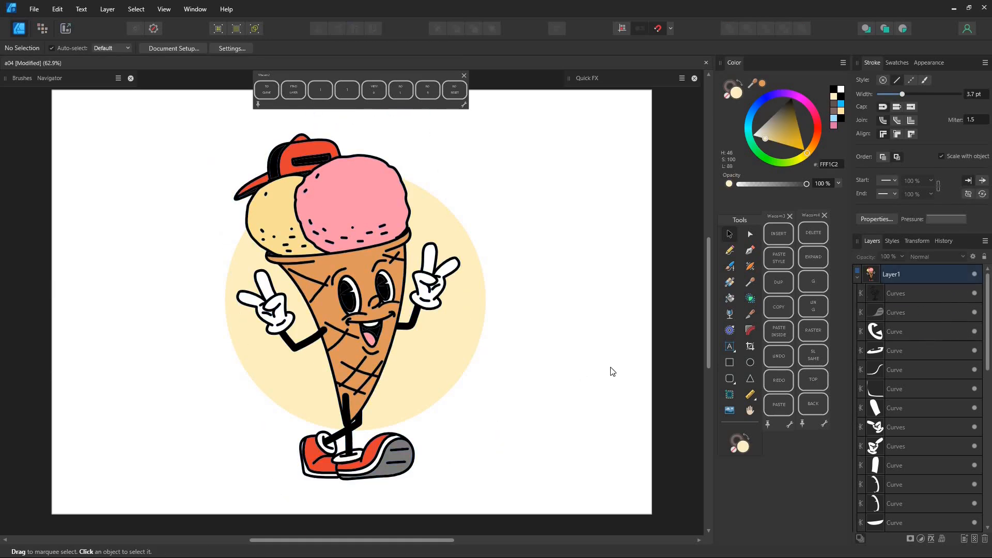
pyautogui.click(930, 277)
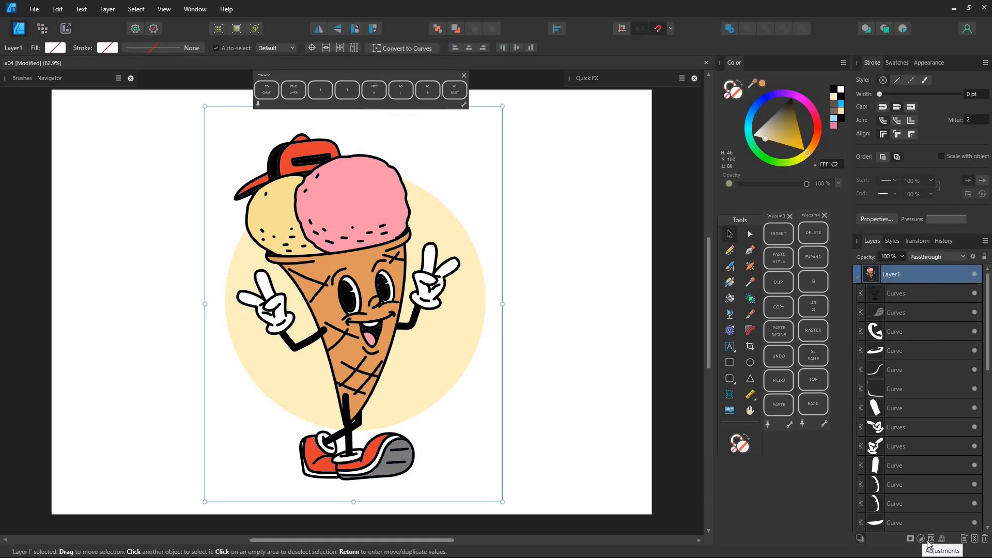
pyautogui.click(930, 540)
pyautogui.moveTo(709, 148); pyautogui.dragTo(626, 254)
pyautogui.click(473, 282)
pyautogui.moveTo(637, 301); pyautogui.dragTo(718, 300)
pyautogui.click(639, 342)
pyautogui.click(603, 414)
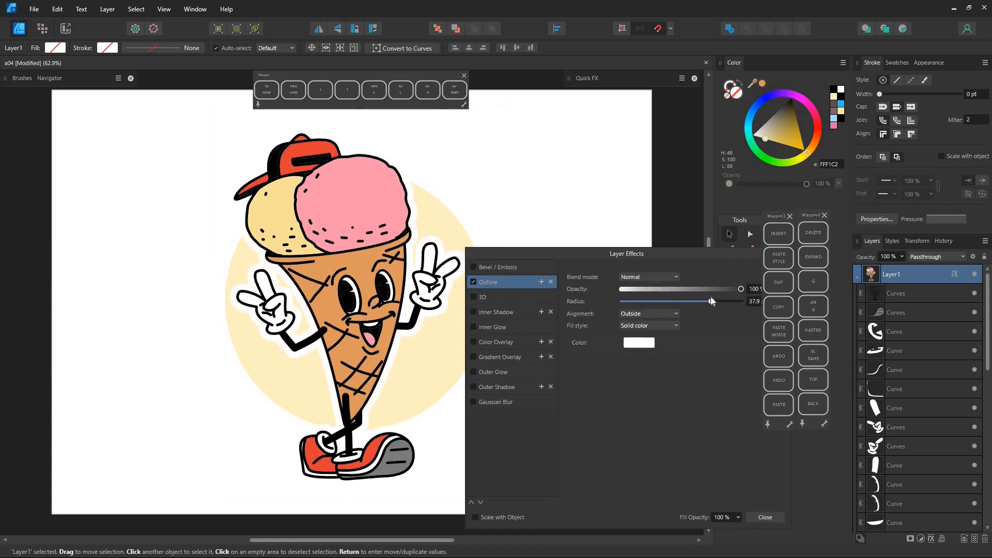
pyautogui.press('Return')
pyautogui.click(650, 301)
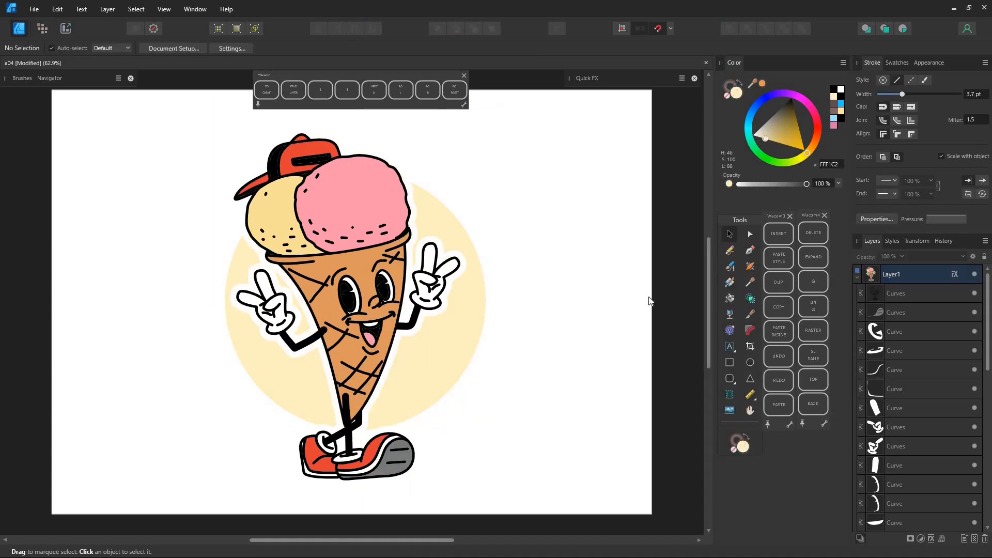
# Select all shapes with the cone's orange fill and merge them using Boolean Add.
pyautogui.click(360, 269)
pyautogui.click(136, 8)
pyautogui.click(305, 150)
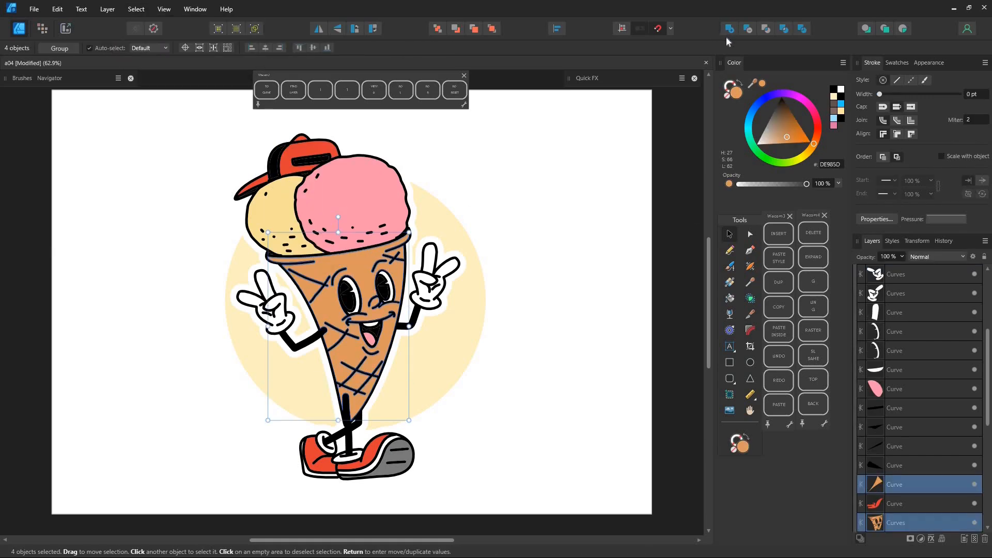
pyautogui.scroll(-4, 907, 341)
pyautogui.click(906, 334)
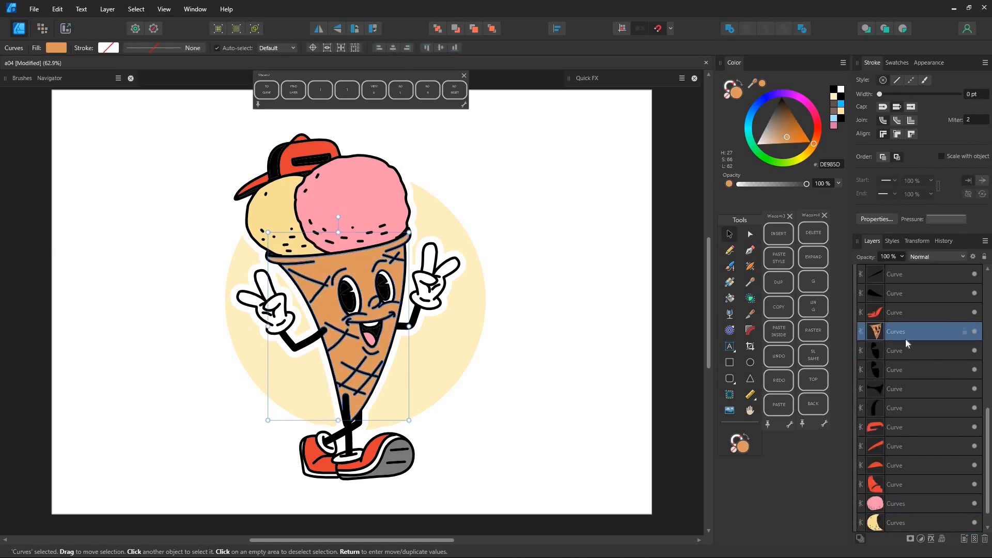
# Select all shapes with the gloves' white fill and merge them using Boolean Add.
pyautogui.click(429, 291)
pyautogui.click(136, 8)
pyautogui.moveTo(182, 148)
pyautogui.click(305, 150)
pyautogui.click(727, 32)
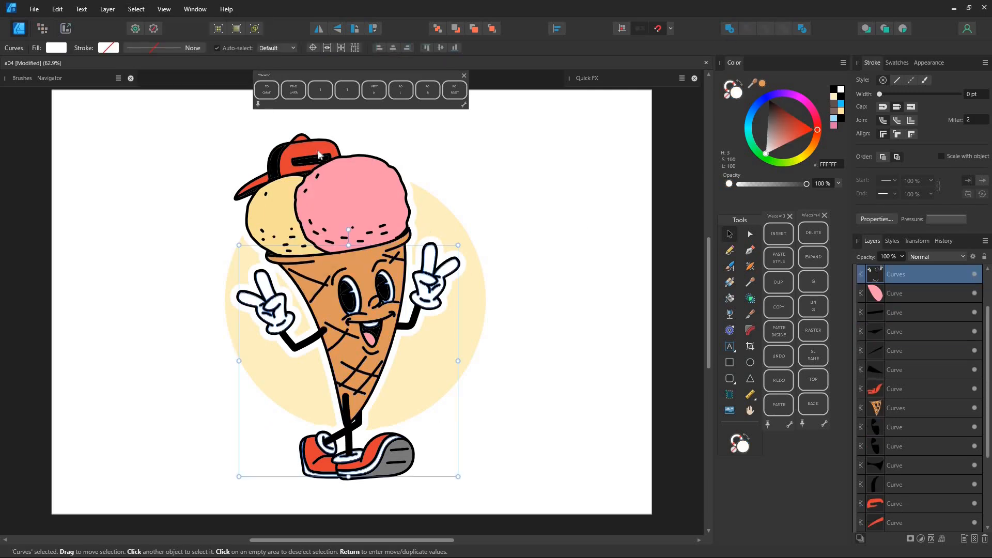
# Select all shapes with the cap's red fill and merge them using Boolean Add.
pyautogui.click(319, 154)
pyautogui.click(136, 9)
pyautogui.click(305, 151)
pyautogui.click(727, 30)
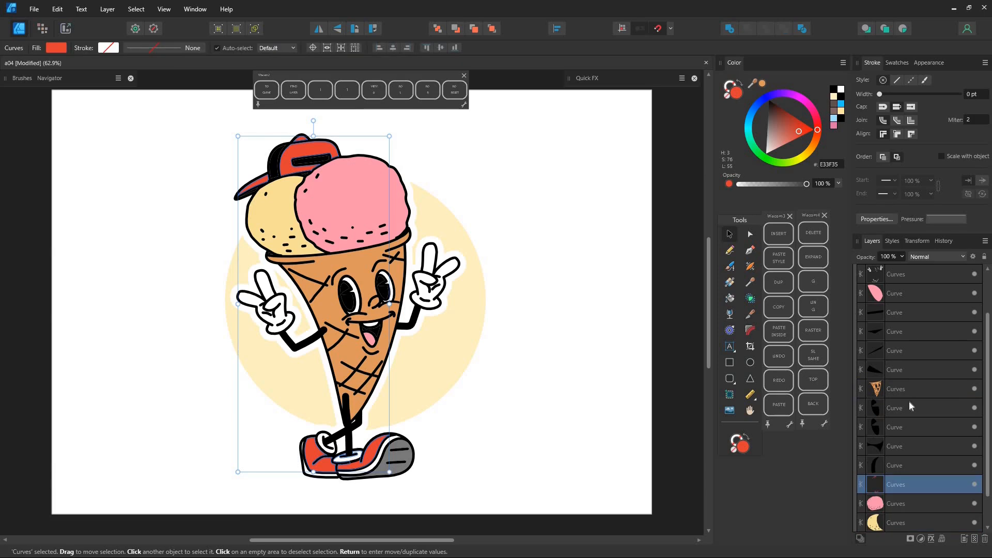
# Select all black-filled shapes, merge them using Boolean Add and deselect.
pyautogui.click(926, 320)
pyautogui.click(138, 11)
pyautogui.moveTo(182, 149)
pyautogui.click(307, 153)
pyautogui.click(729, 29)
pyautogui.click(549, 267)
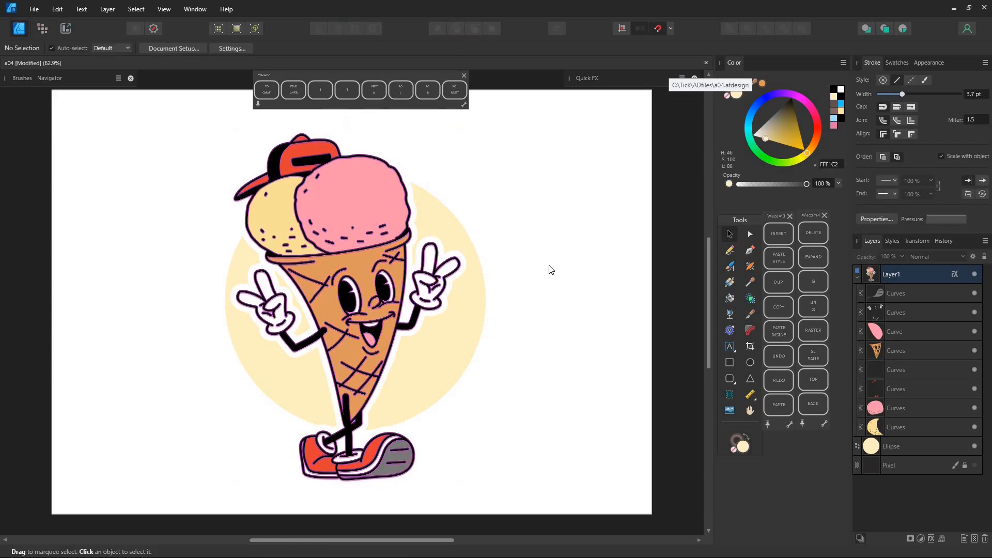
# Select the two pink shapes, and change the cone's merged fill to light orange (F1B079).
pyautogui.click(919, 388)
pyautogui.click(910, 408)
pyautogui.keyDown('ctrl'); pyautogui.click(910, 332); pyautogui.keyUp('ctrl')
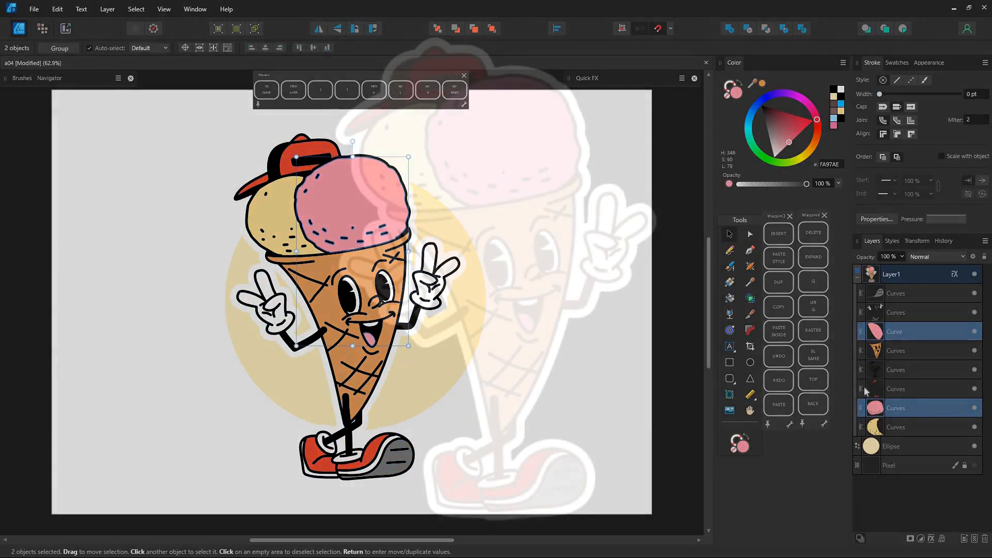
pyautogui.click(879, 350)
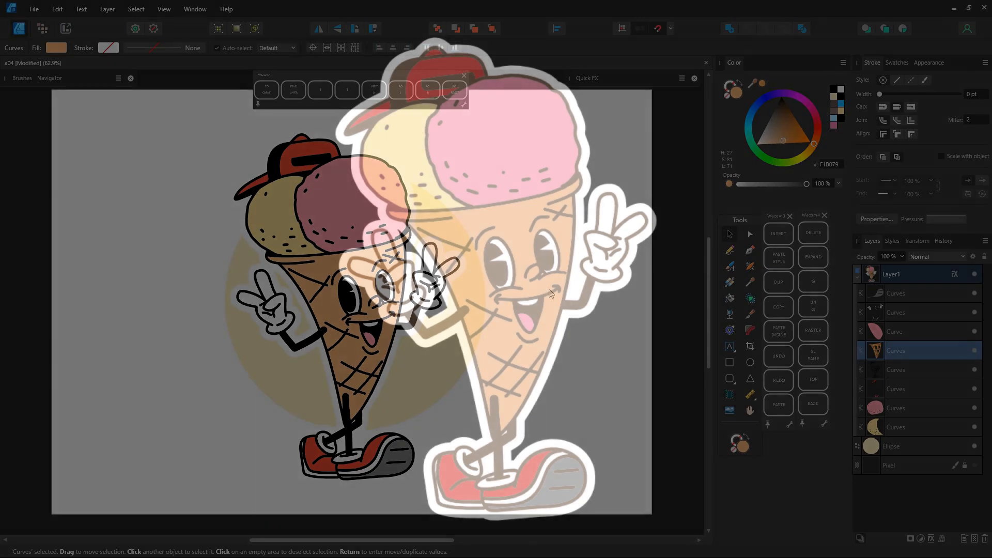